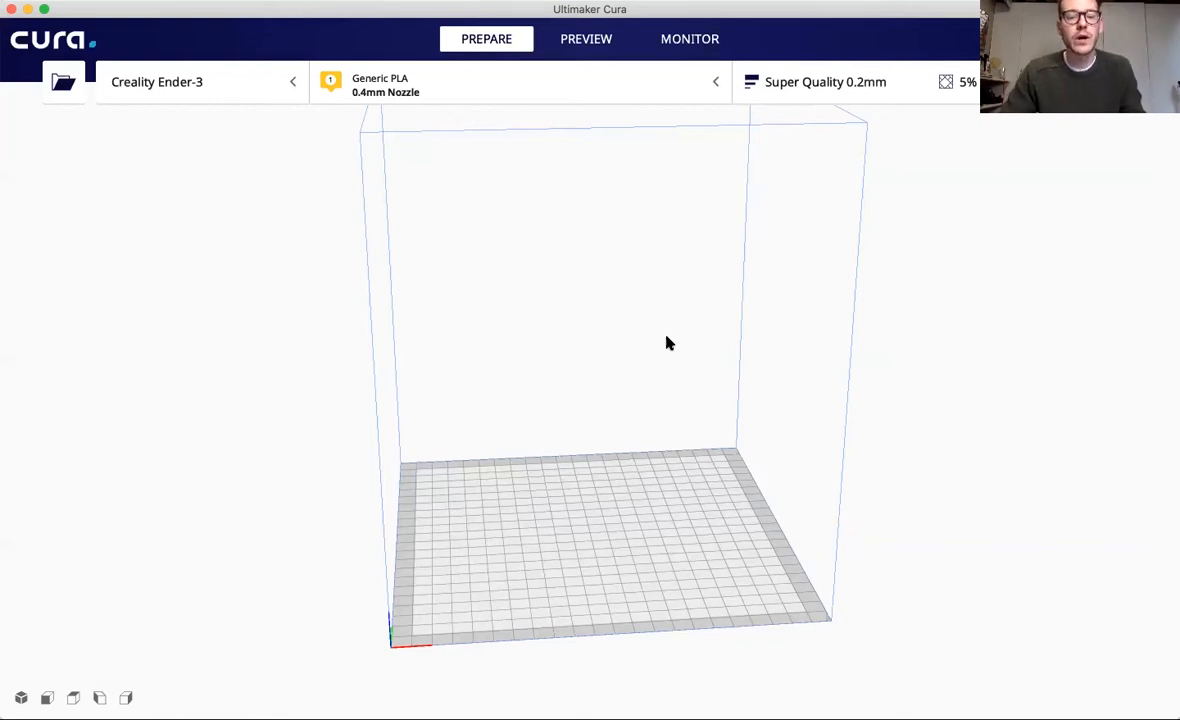
# Search the computer for "trakk" and open the image logofinal_noirCMJN_TRAKK.jpg.
pyautogui.click(63, 86)
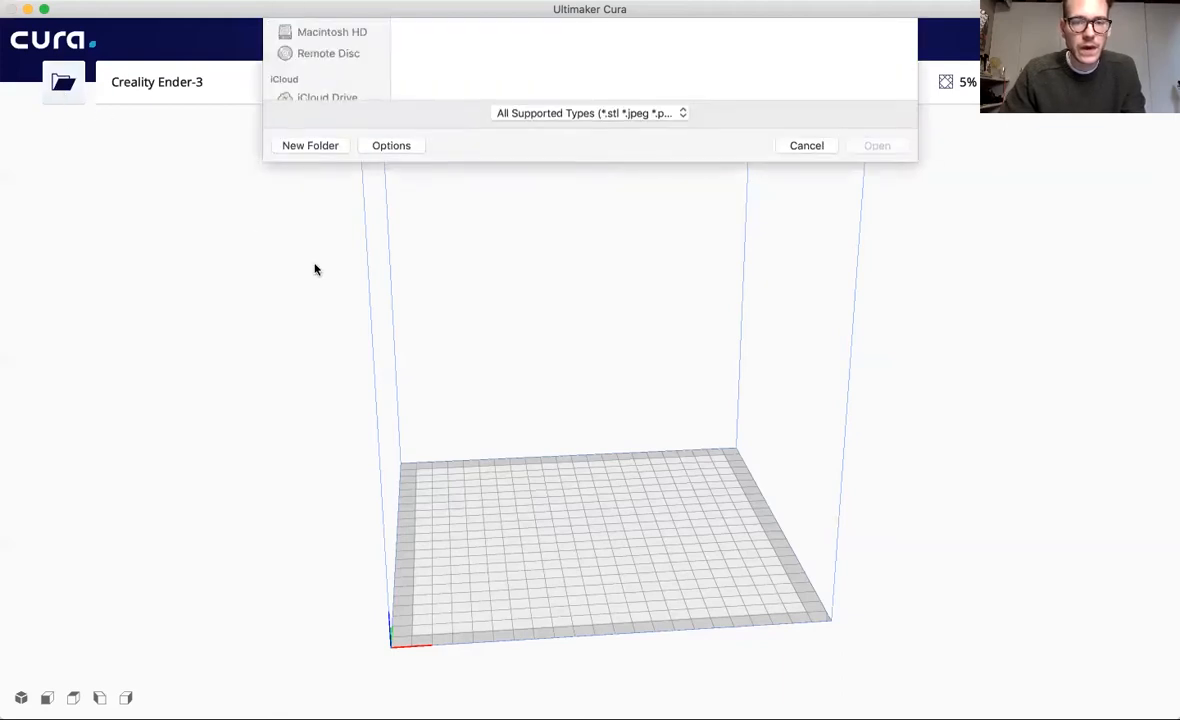
pyautogui.click(812, 36)
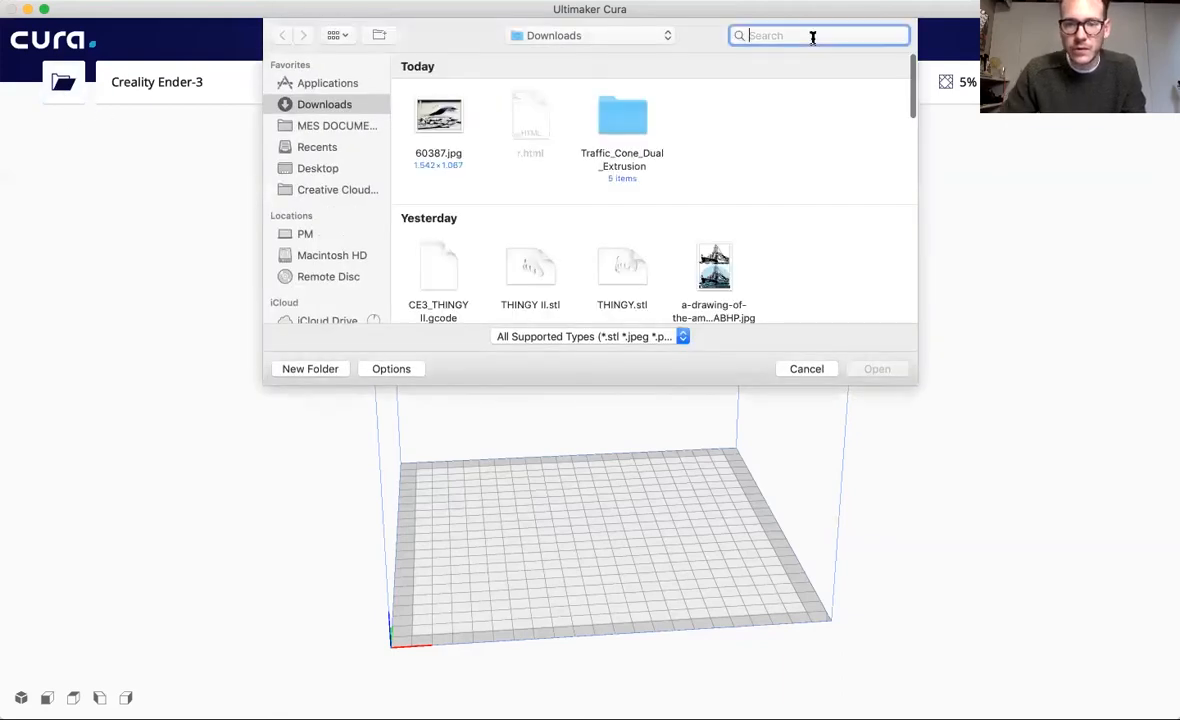
pyautogui.write('trakk')
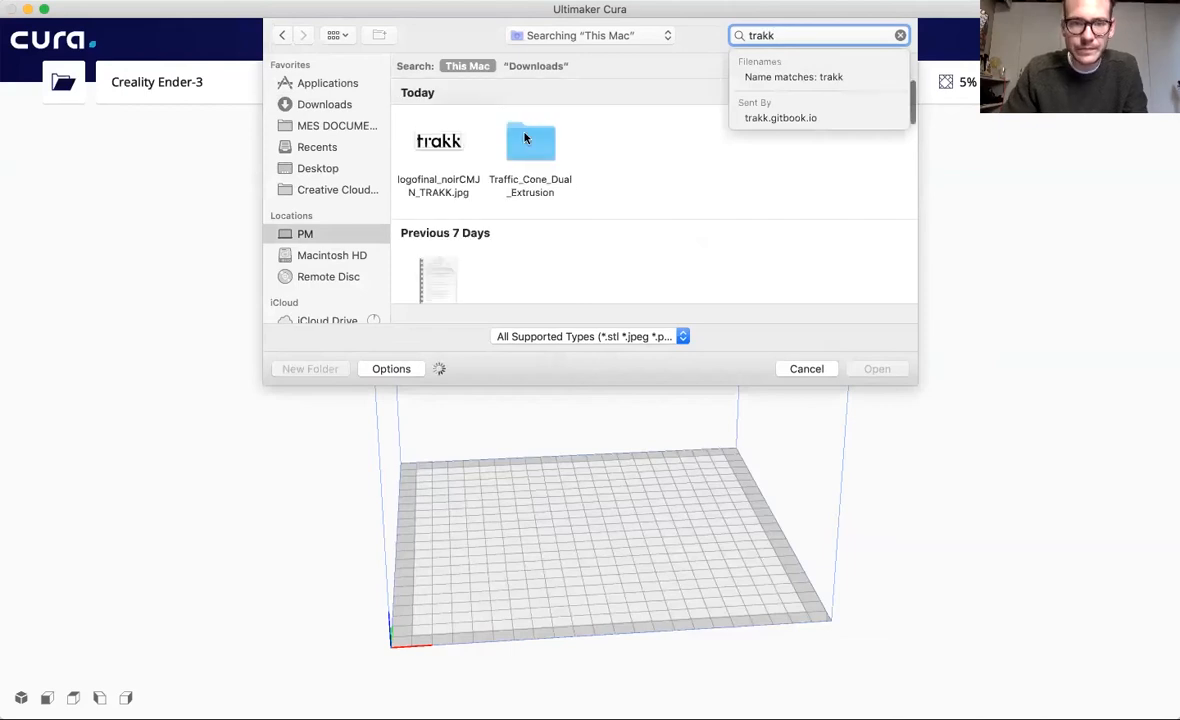
pyautogui.click(442, 143)
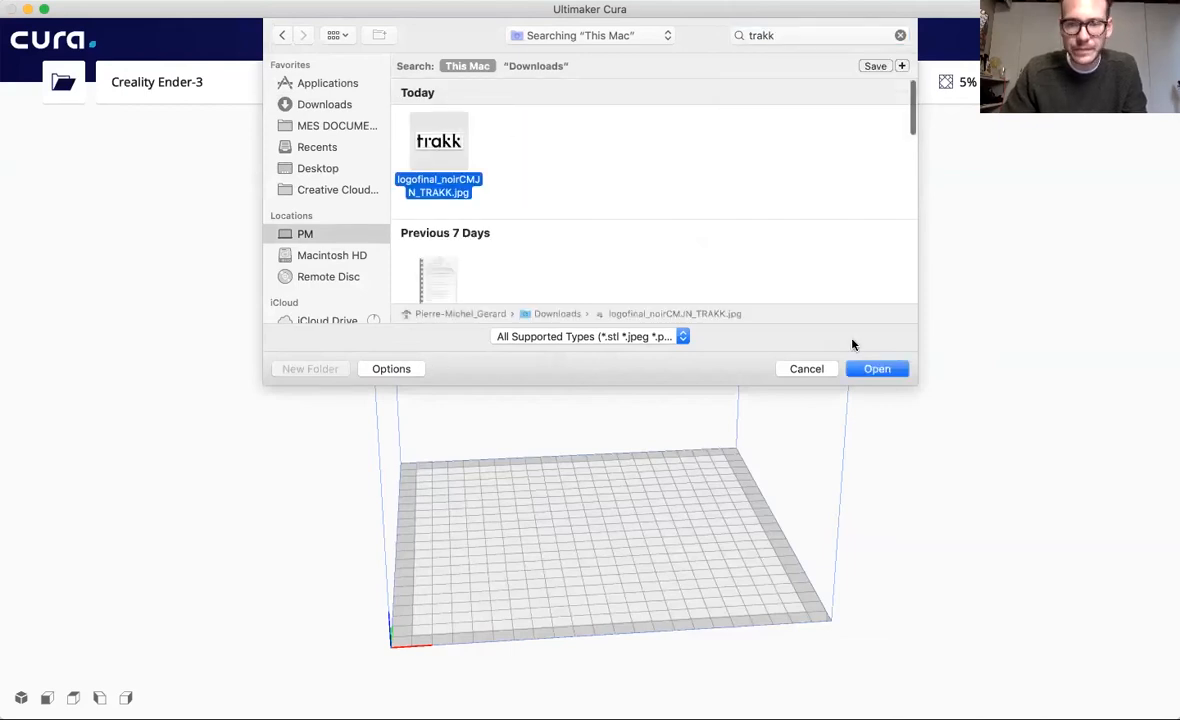
pyautogui.click(869, 370)
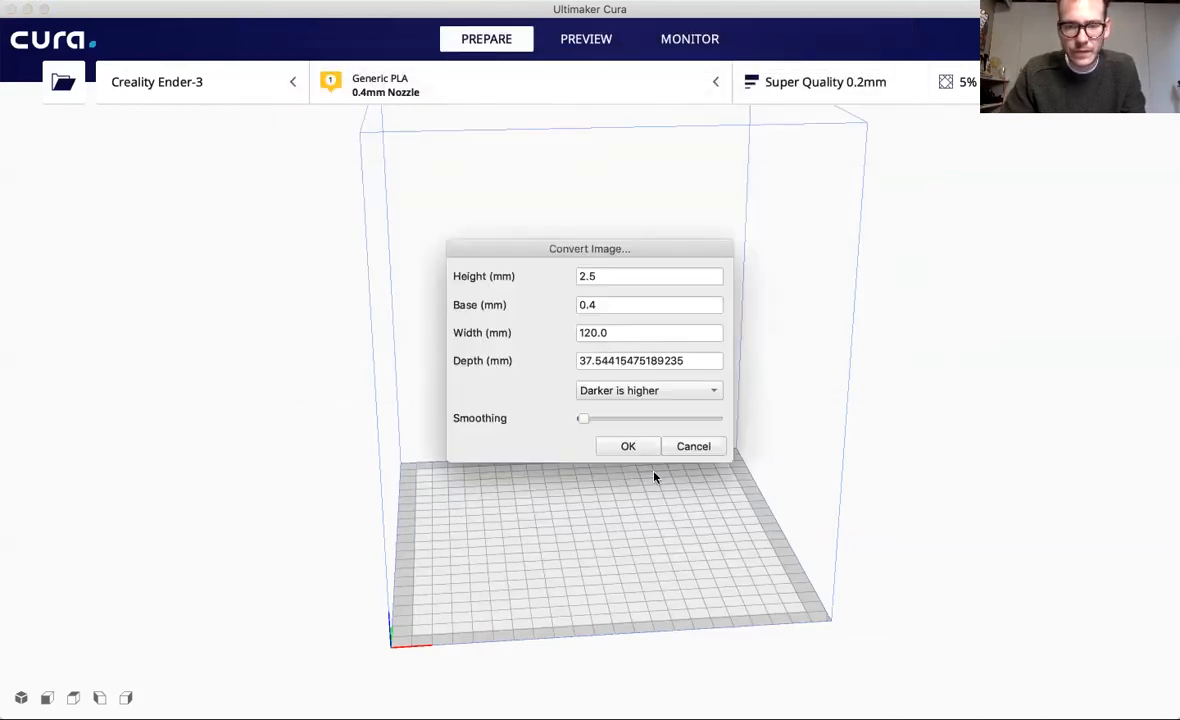
# Convert the logo image into a model with a height of 3 mm and a base of 1.2 mm.
pyautogui.click(635, 276)
pyautogui.press('BackSpace')
pyautogui.press('BackSpace')
pyautogui.press('BackSpace')
pyautogui.write('3')
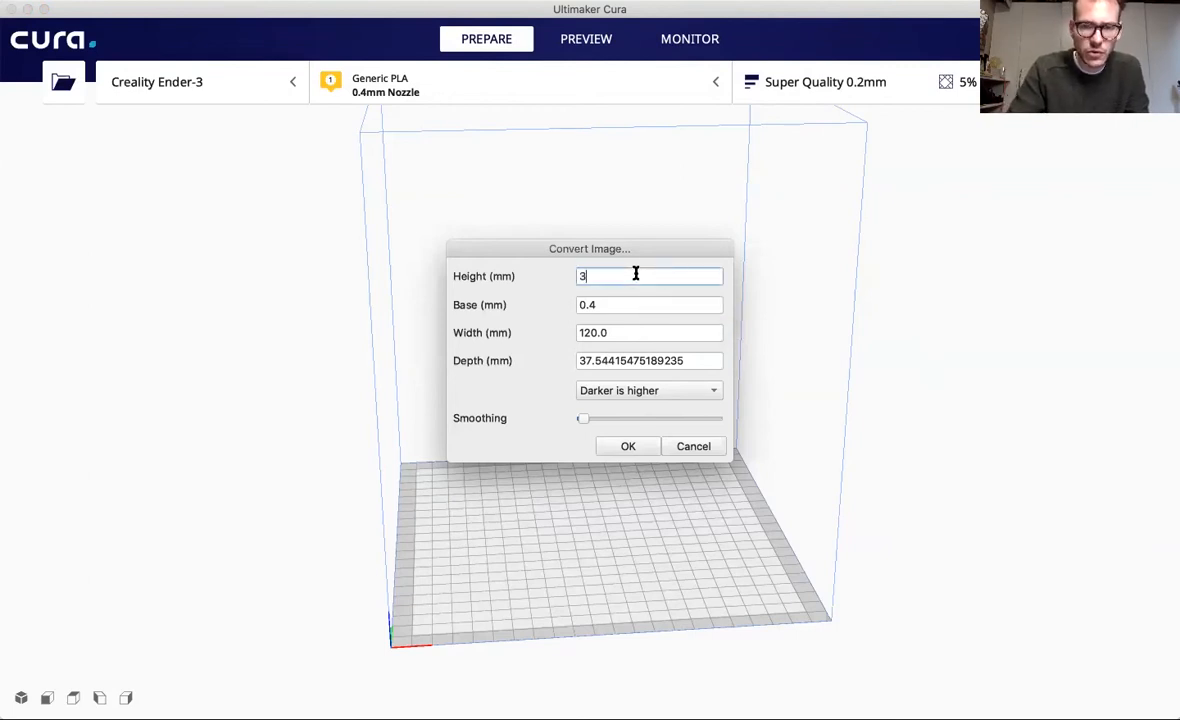
pyautogui.click(620, 304)
pyautogui.press('BackSpace')
pyautogui.press('BackSpace')
pyautogui.press('BackSpace')
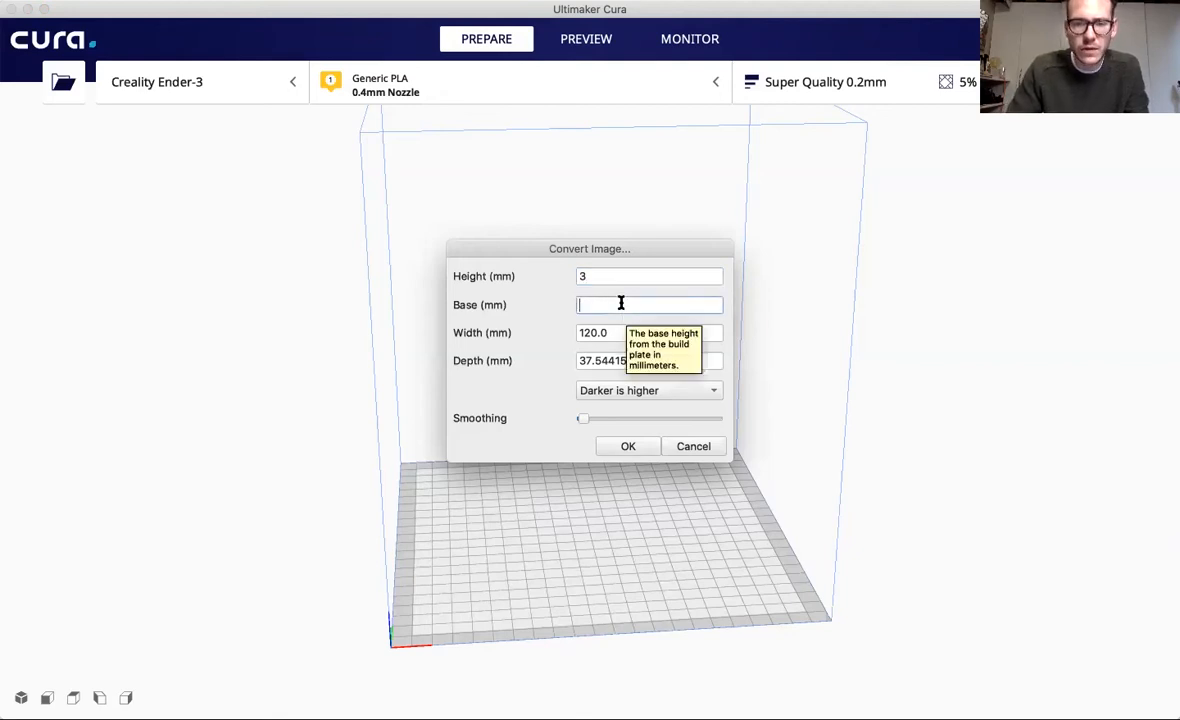
pyautogui.write('1.2')
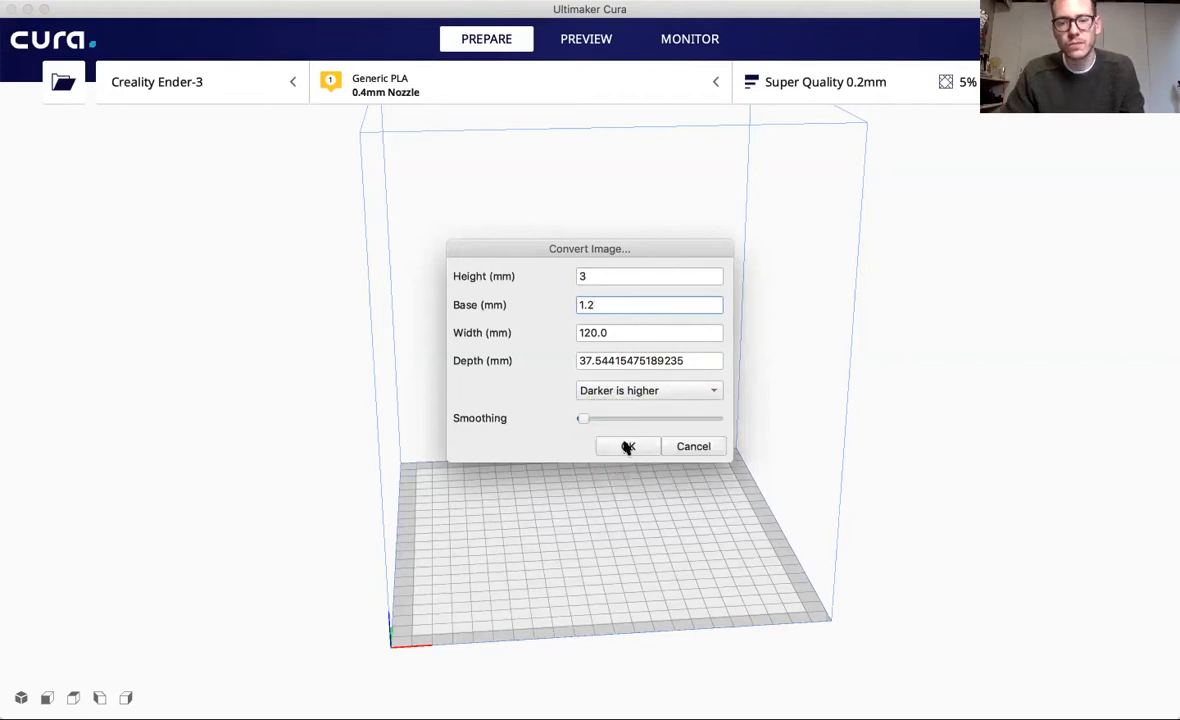
pyautogui.click(627, 446)
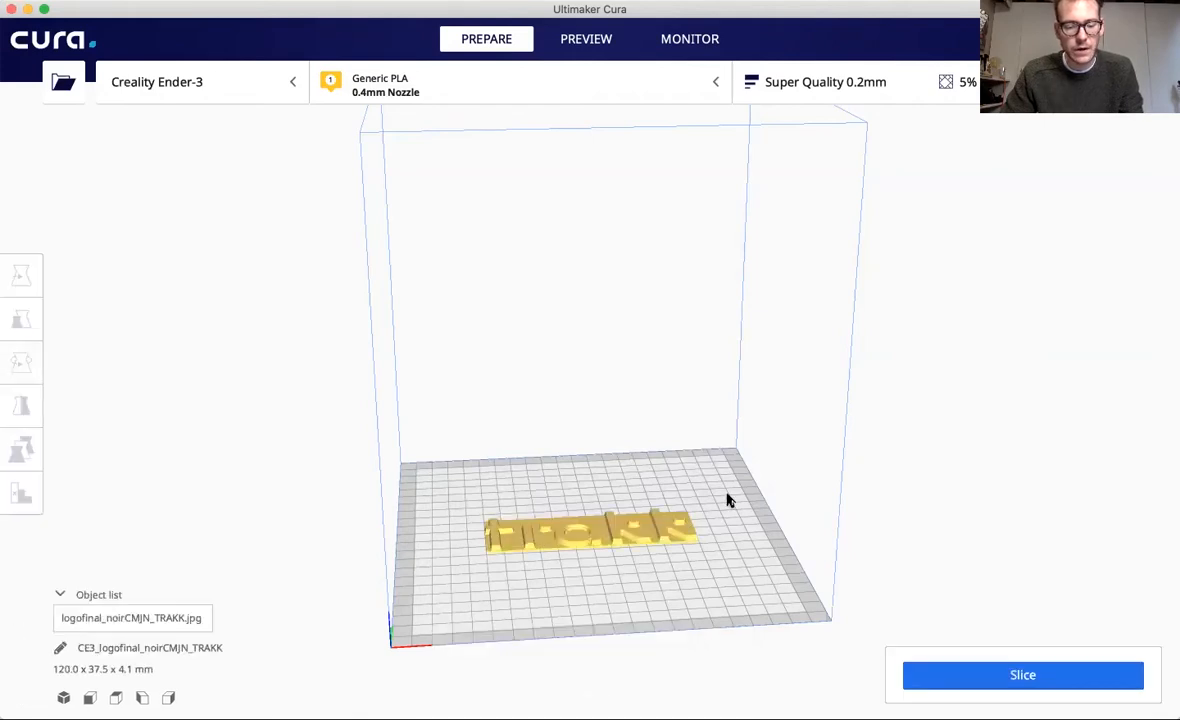
# Delete the raised logo model from the build plate.
pyautogui.moveTo(728, 502)
pyautogui.mouseDown(button='right')
pyautogui.moveTo(719, 572)
pyautogui.moveTo(772, 495)
pyautogui.moveTo(708, 480)
pyautogui.moveTo(711, 511)
pyautogui.mouseUp(button='right')
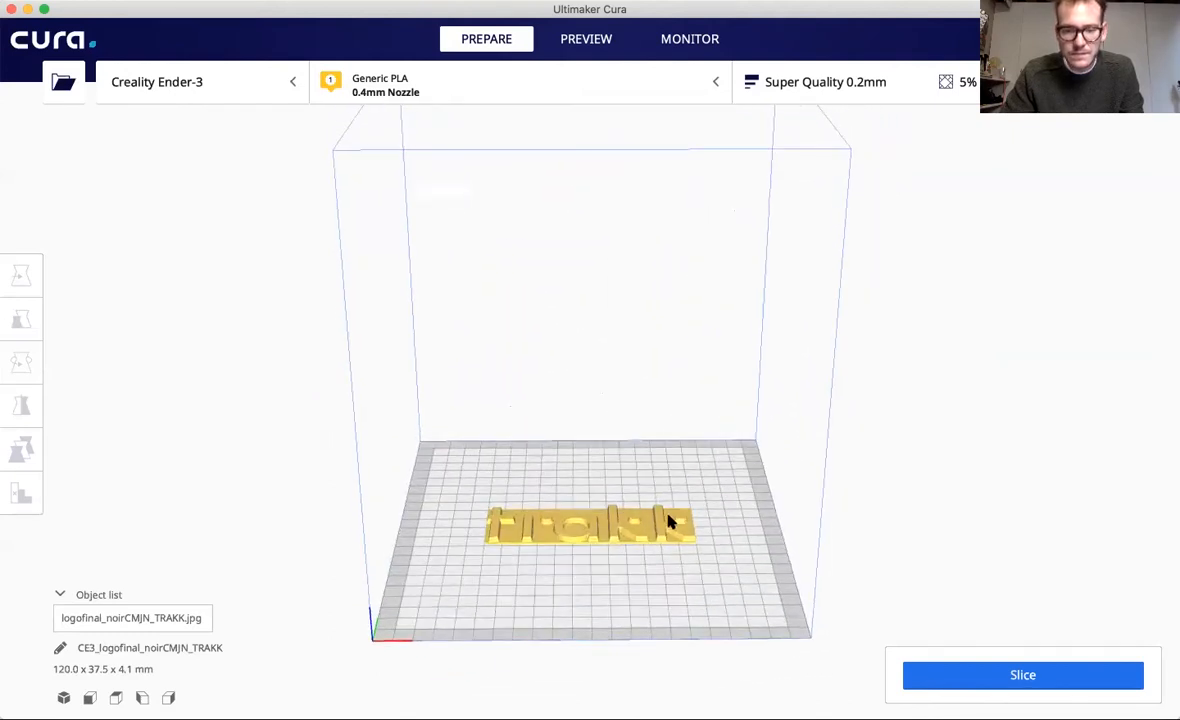
pyautogui.click(642, 540)
pyautogui.press('Delete')
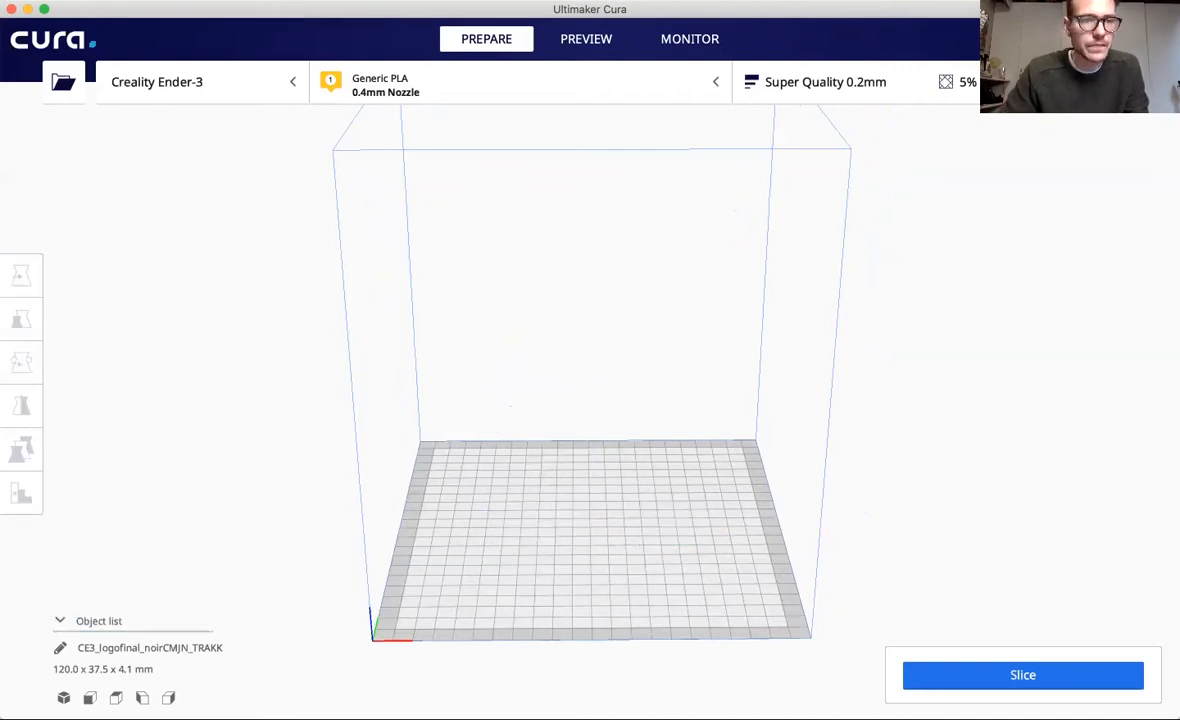
# Open the image logofinal_noirCMJN_TRAKK.jpg again by searching for "trakk".
pyautogui.click(58, 82)
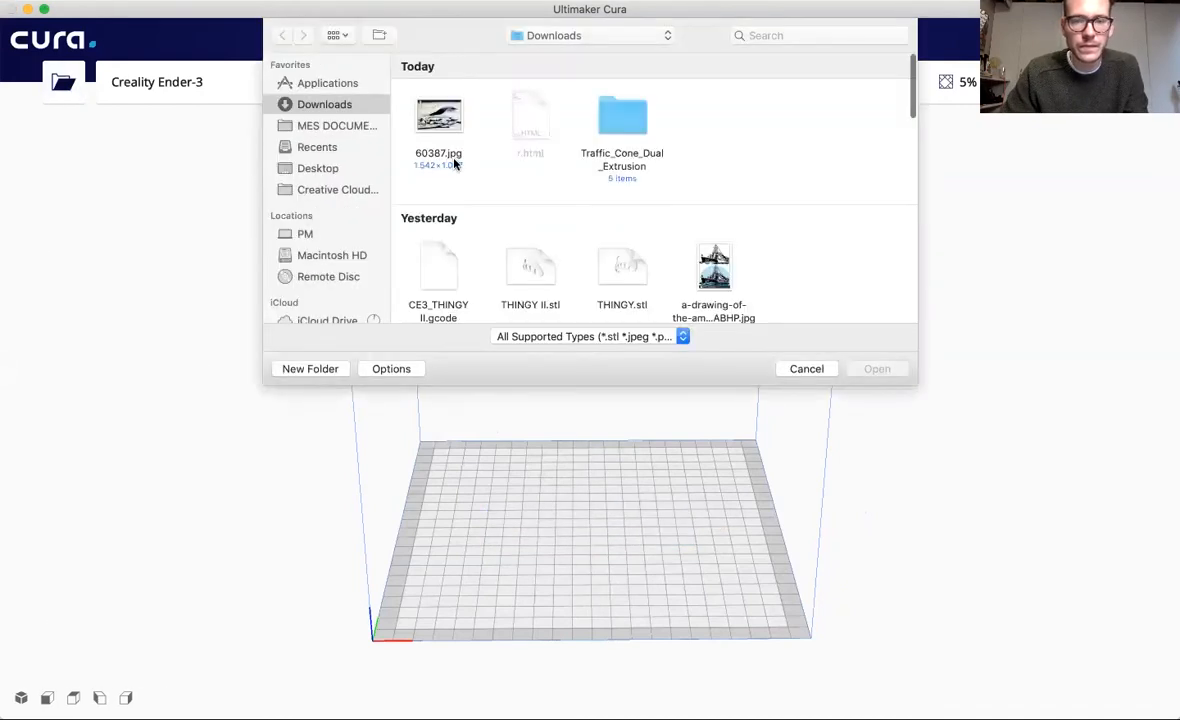
pyautogui.write('tr')
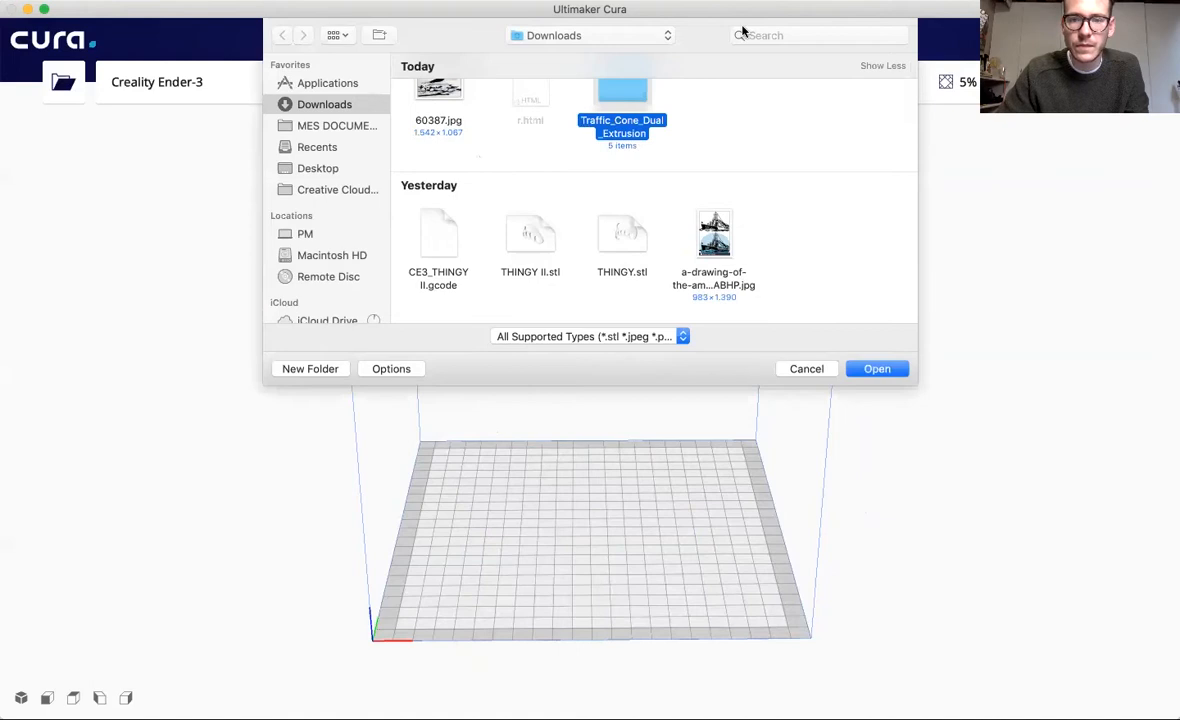
pyautogui.click(790, 36)
pyautogui.write('trakk')
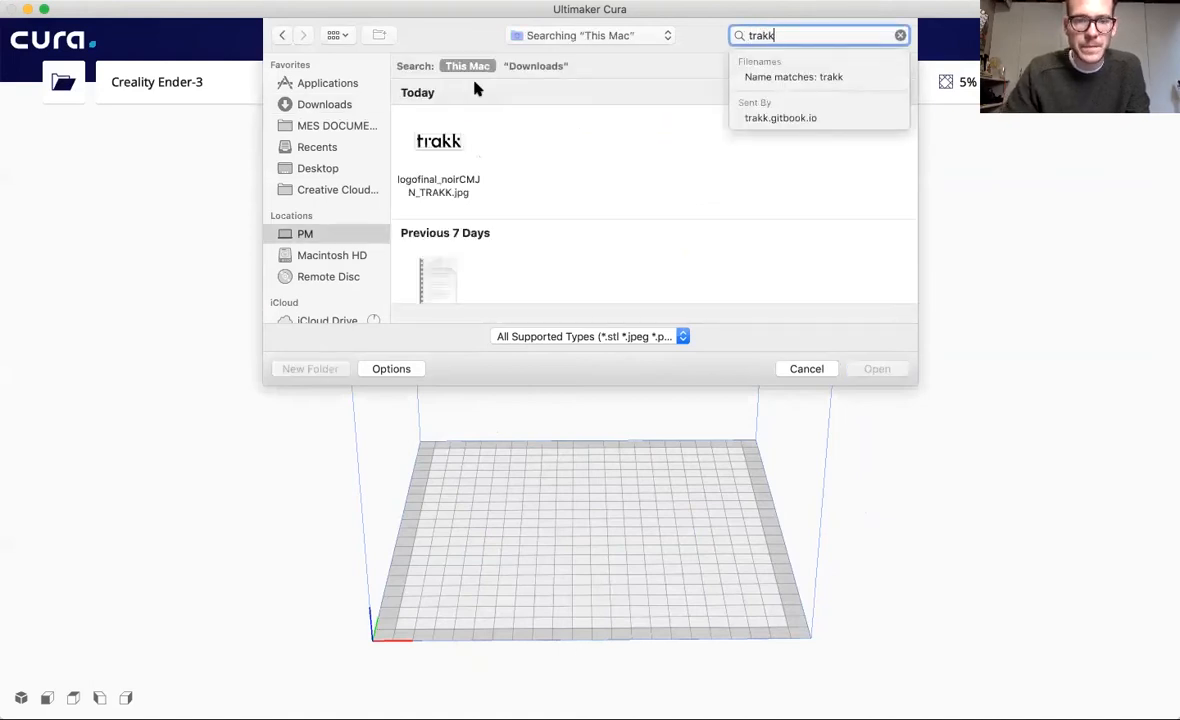
pyautogui.click(435, 148)
pyautogui.click(872, 367)
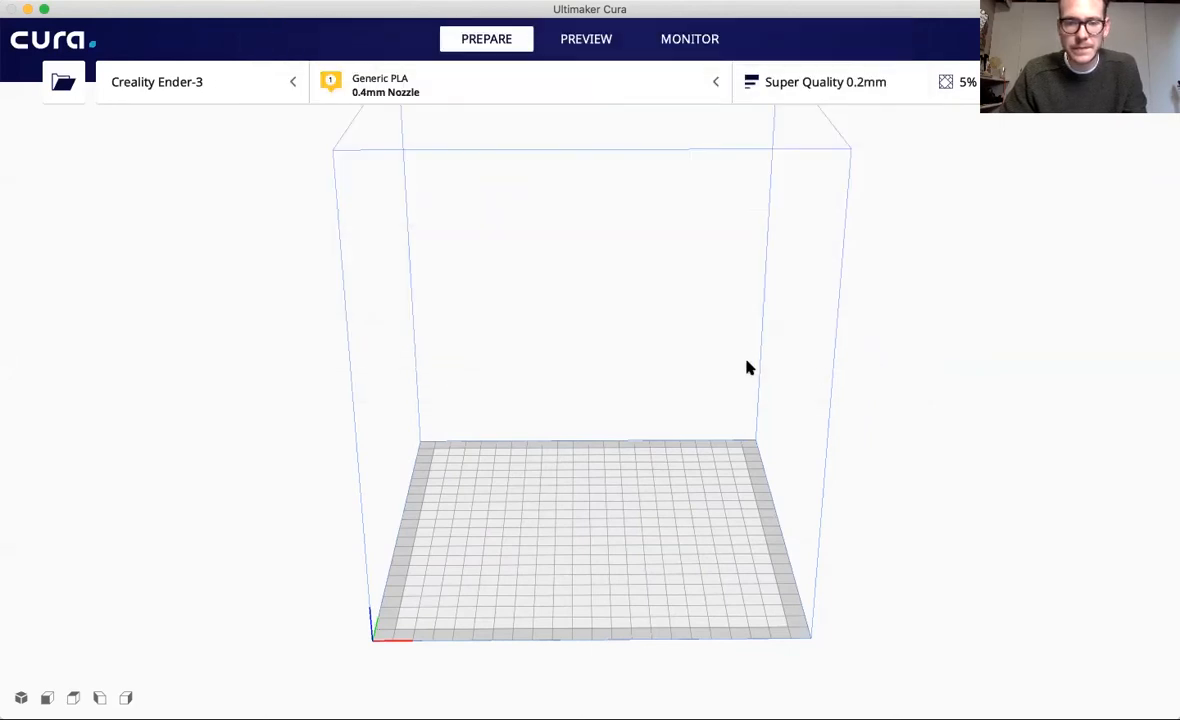
# Convert the logo image into a model using the "Lighter is higher" option.
pyautogui.click(711, 393)
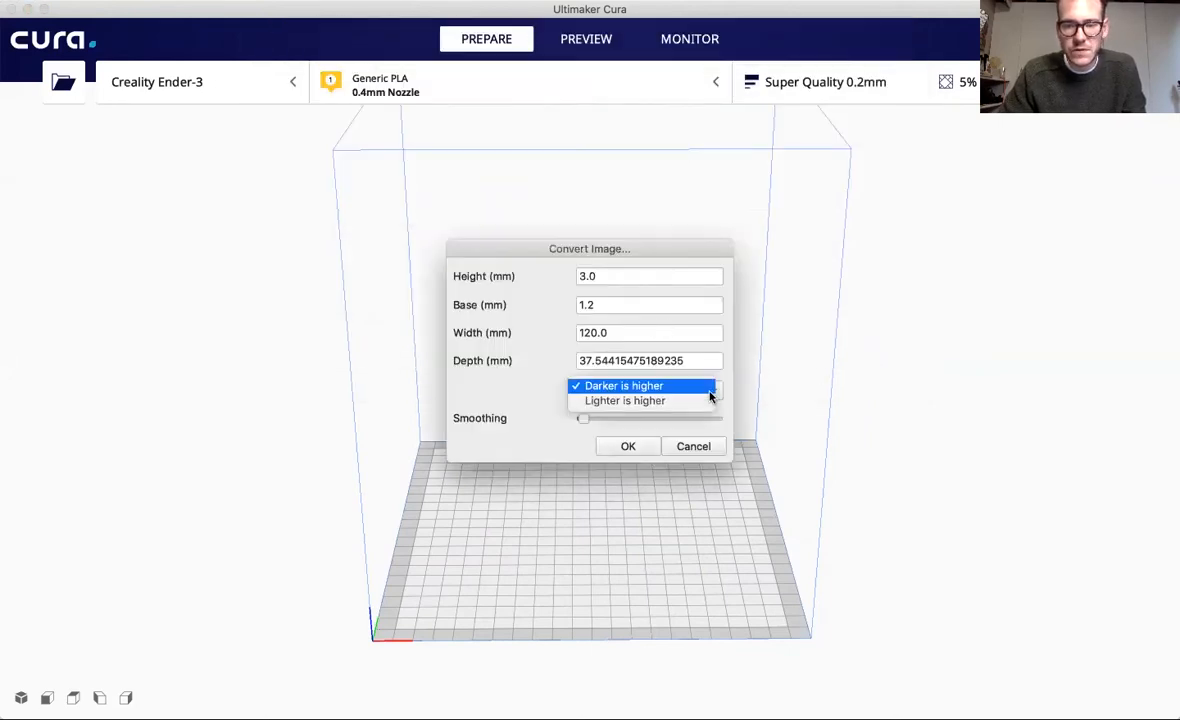
pyautogui.click(698, 400)
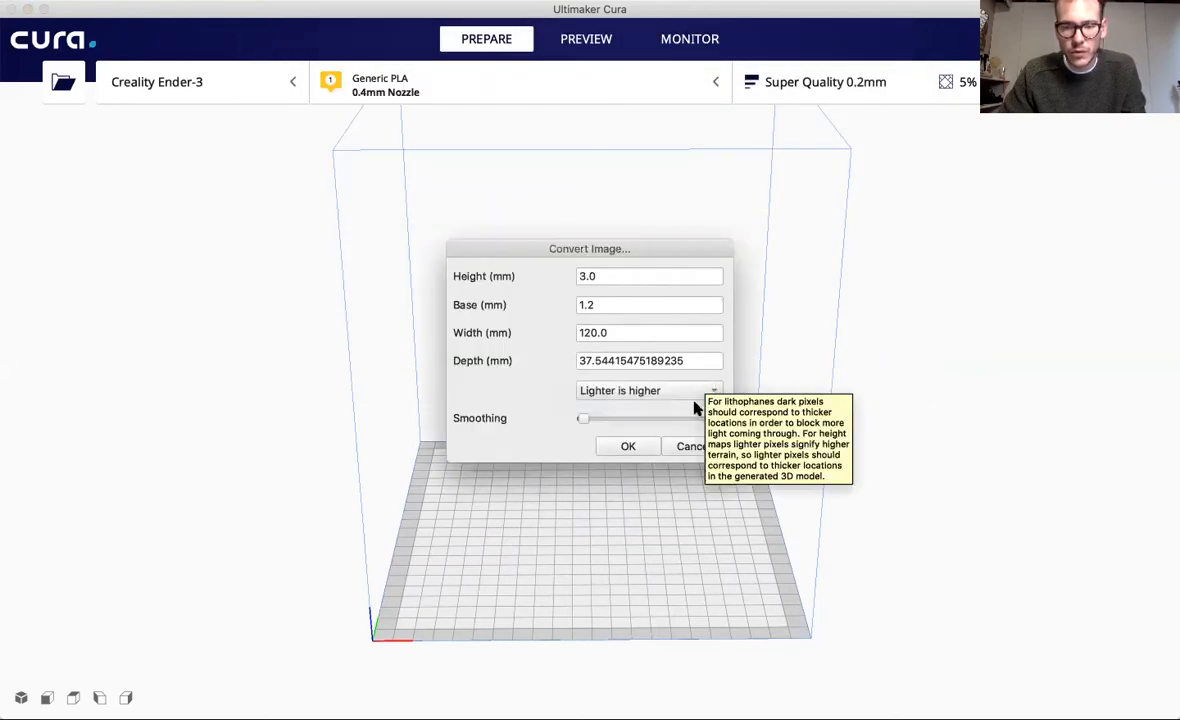
pyautogui.click(629, 447)
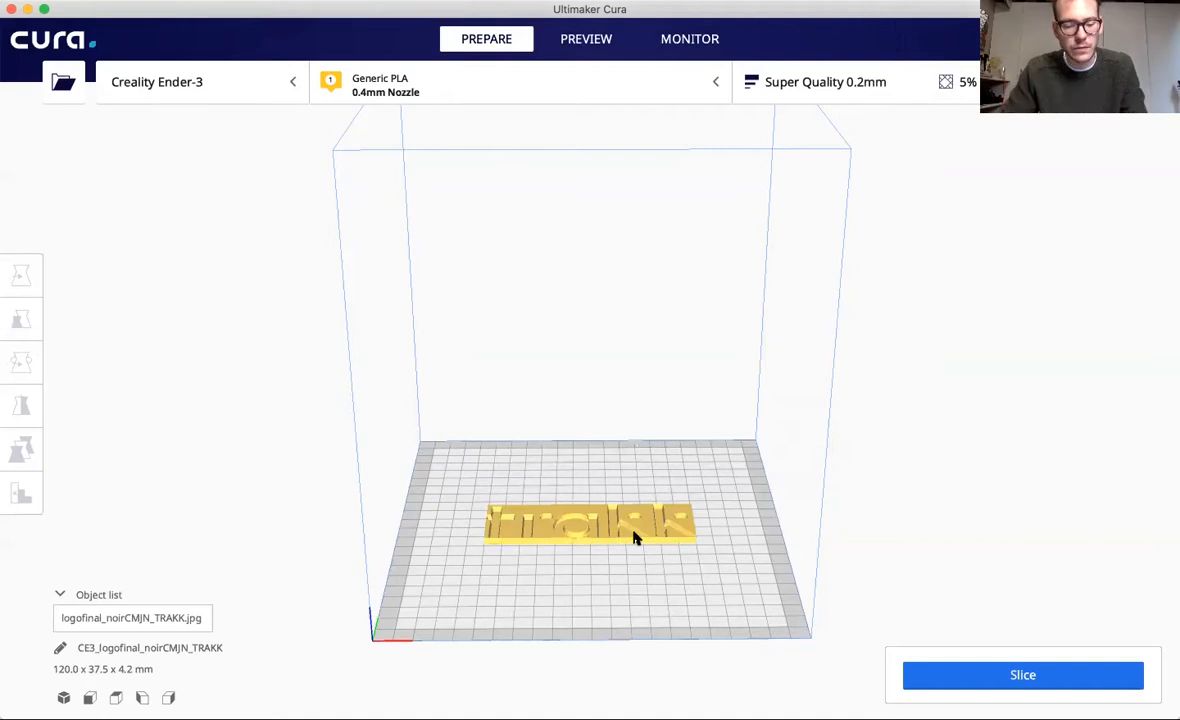
# Inspect the engraved logo model up close and delete it from the build plate.
pyautogui.moveTo(633, 537)
pyautogui.mouseDown(button='right')
pyautogui.moveTo(637, 582)
pyautogui.moveTo(648, 538)
pyautogui.mouseUp(button='right')
pyautogui.scroll(3, 647, 538)
pyautogui.scroll(1, 647, 538)
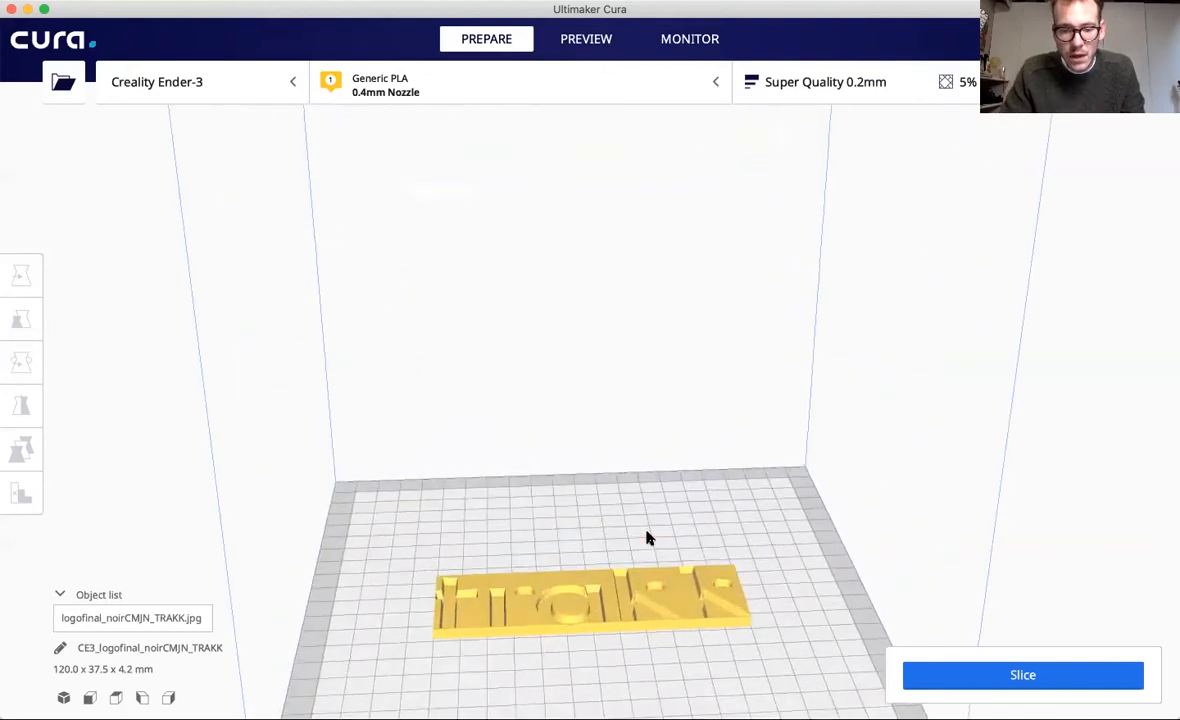
pyautogui.moveTo(678, 655); pyautogui.dragTo(658, 669, button='right')
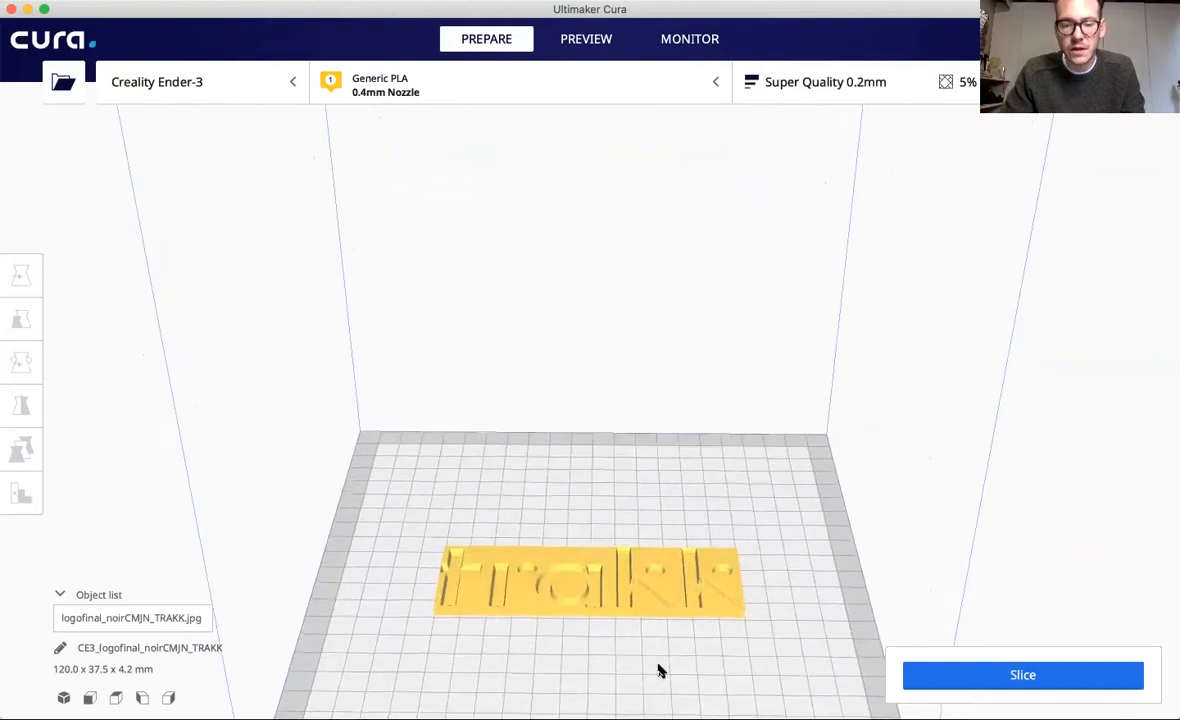
pyautogui.click(660, 598)
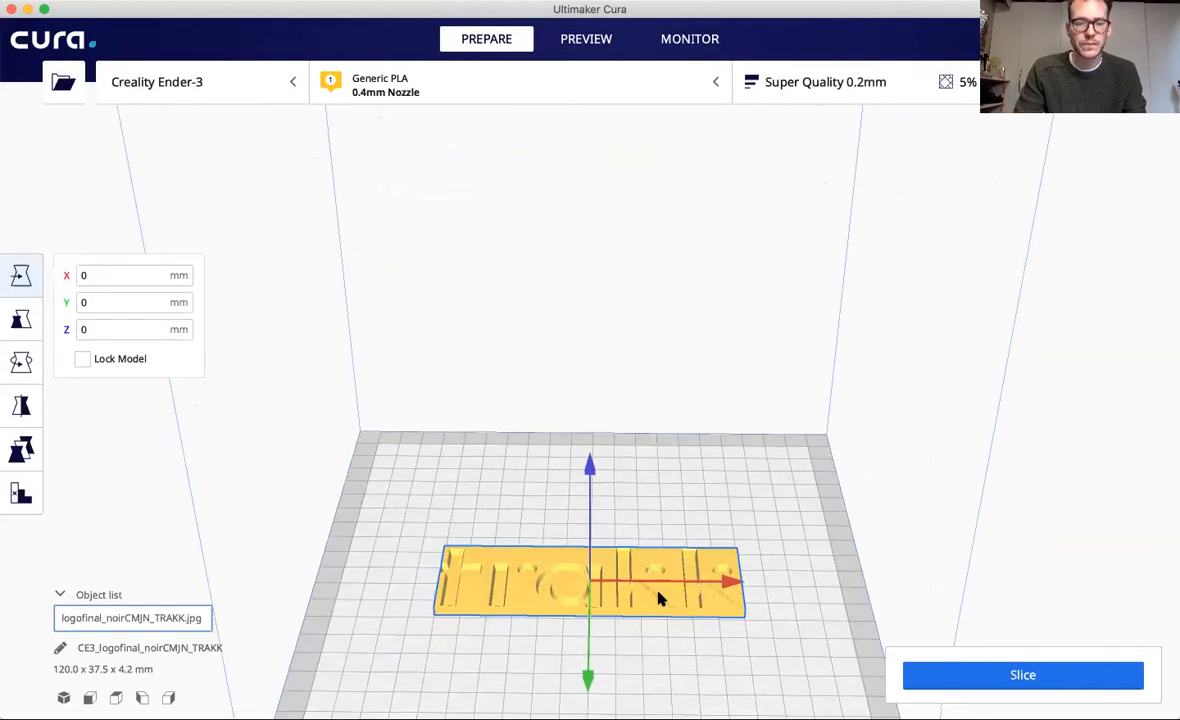
pyautogui.press('Delete')
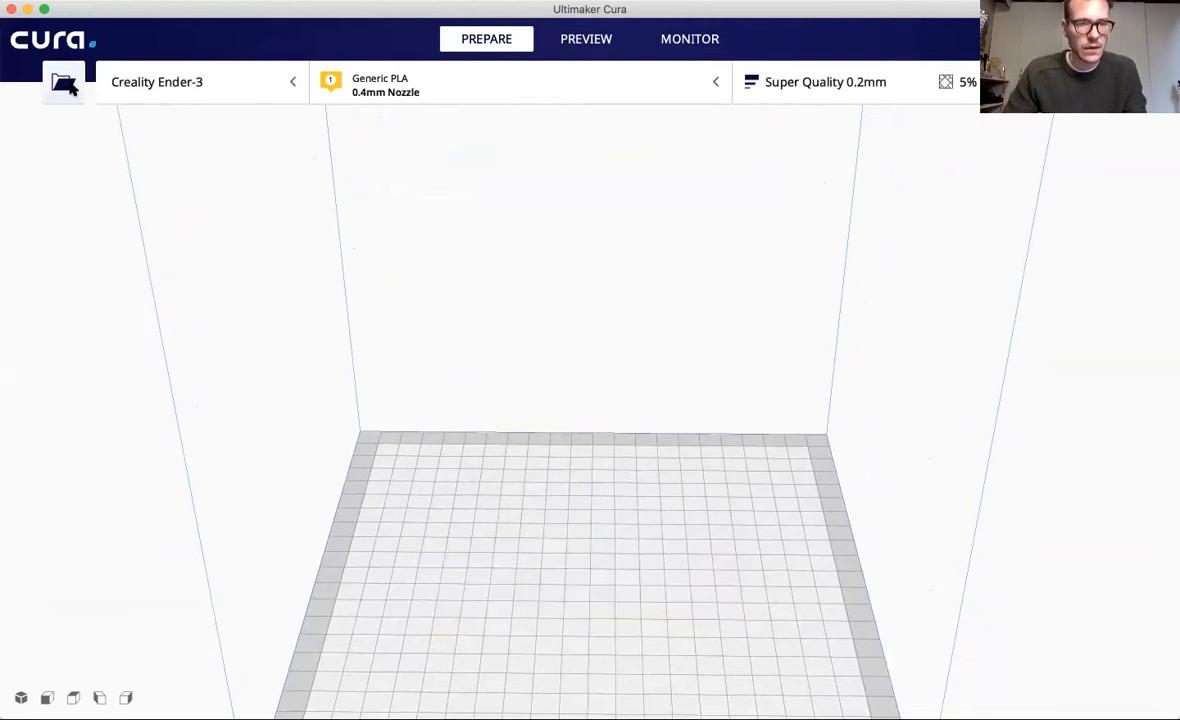
# Preview the image 60387.jpg from the Downloads folder and open it for conversion.
pyautogui.click(64, 84)
pyautogui.click(439, 128)
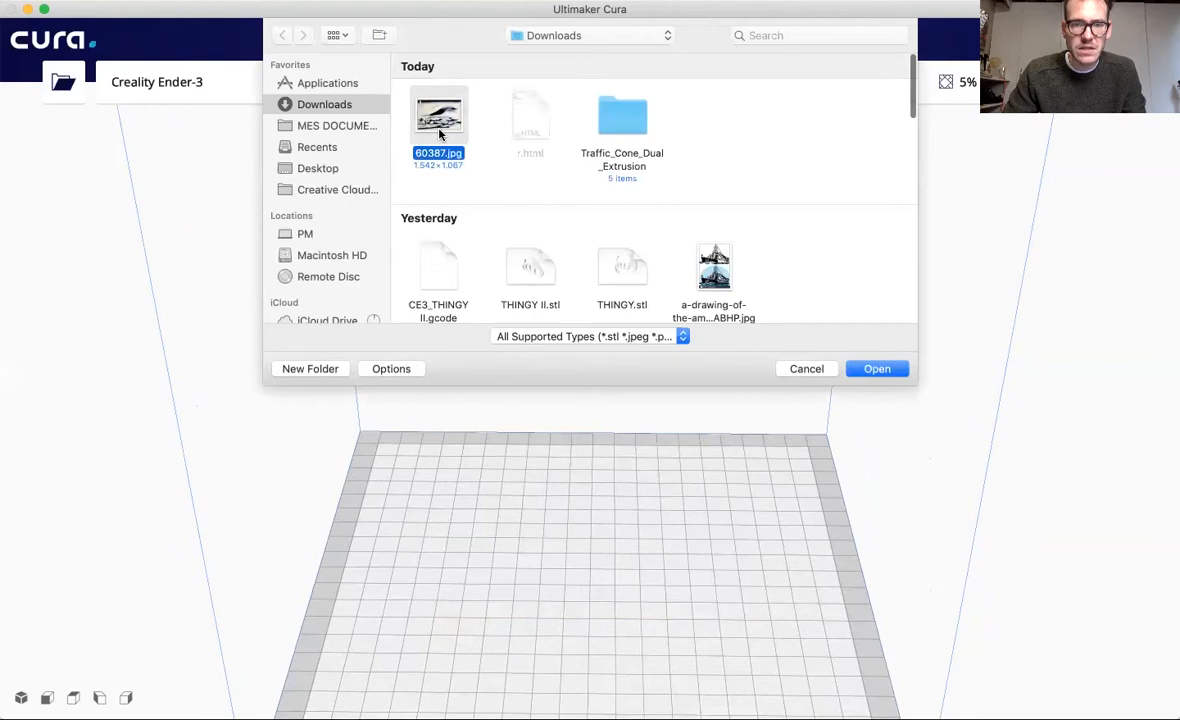
pyautogui.press('space')
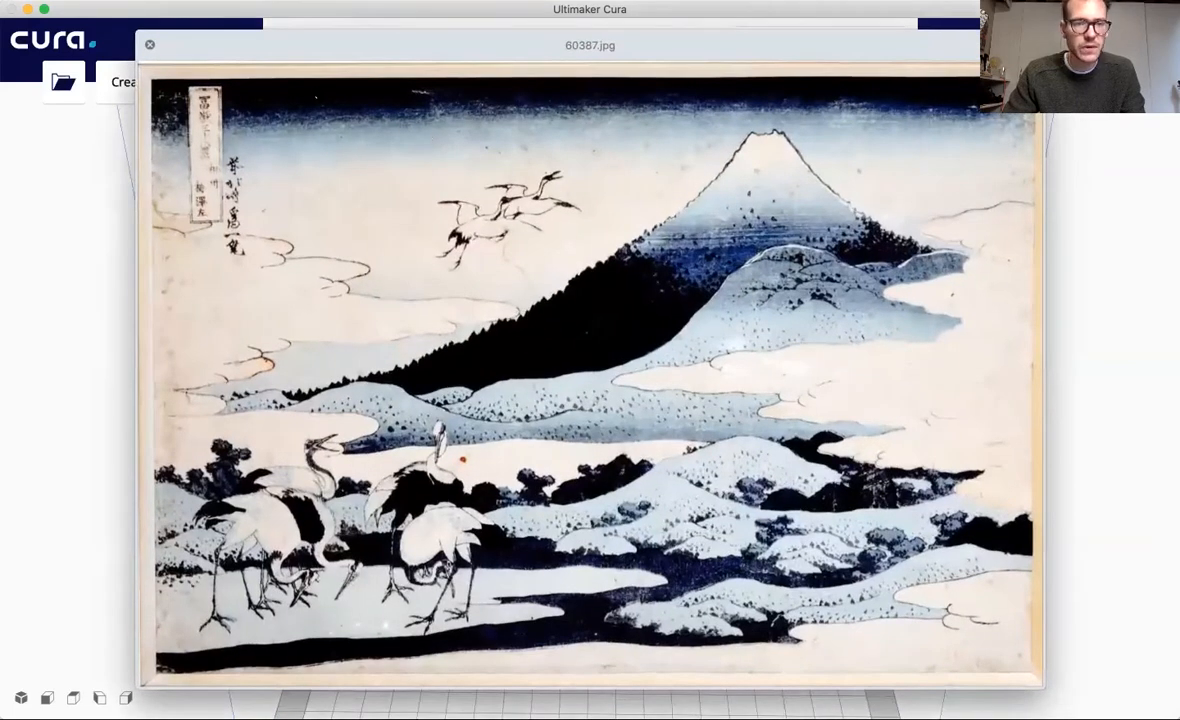
pyautogui.click(150, 48)
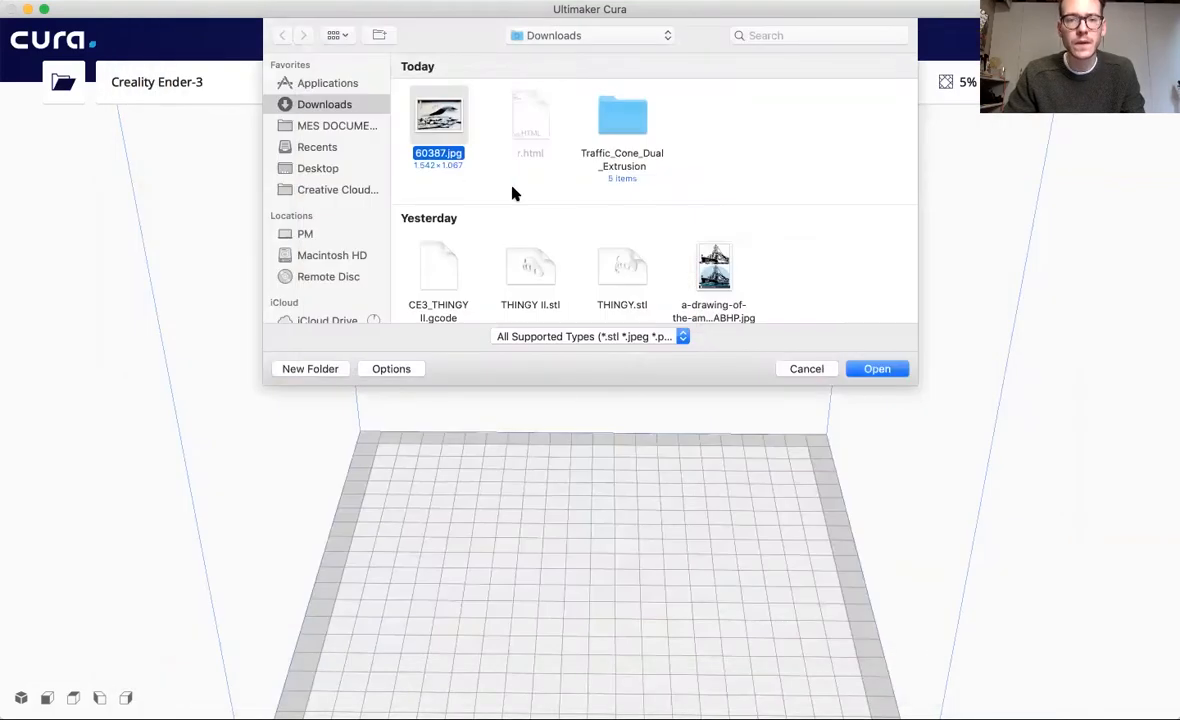
pyautogui.click(877, 368)
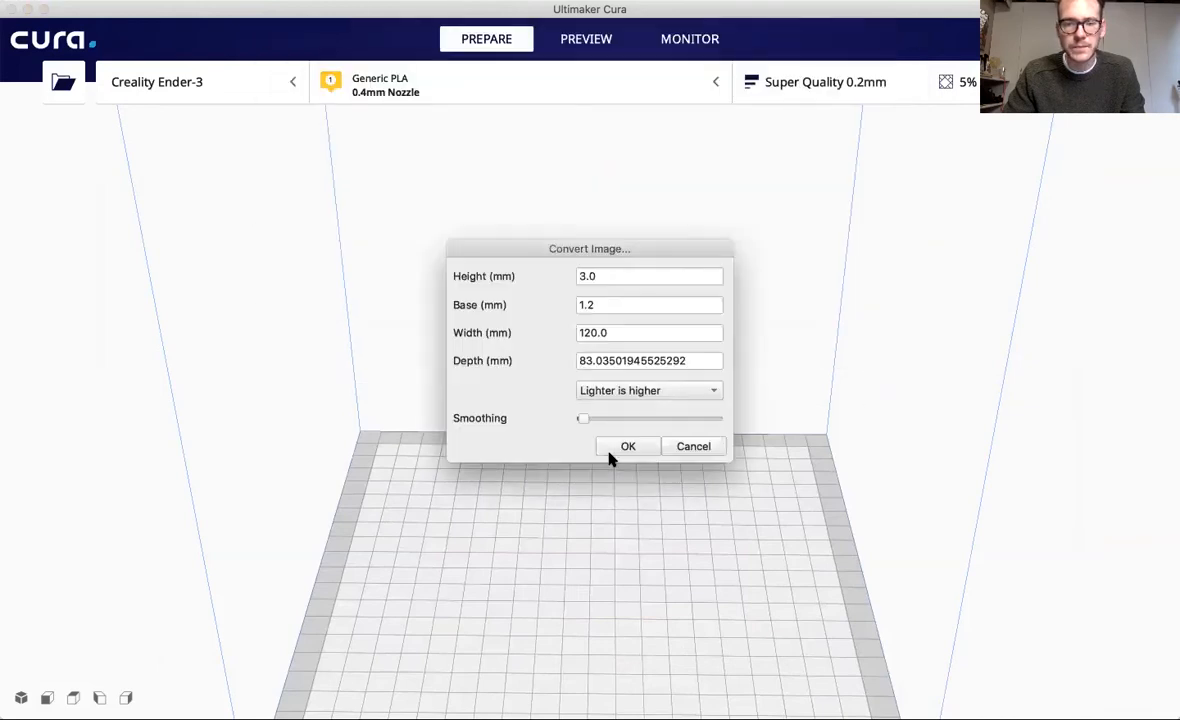
# Convert the landscape image into a relief model using the "Darker is higher" option.
pyautogui.click(698, 393)
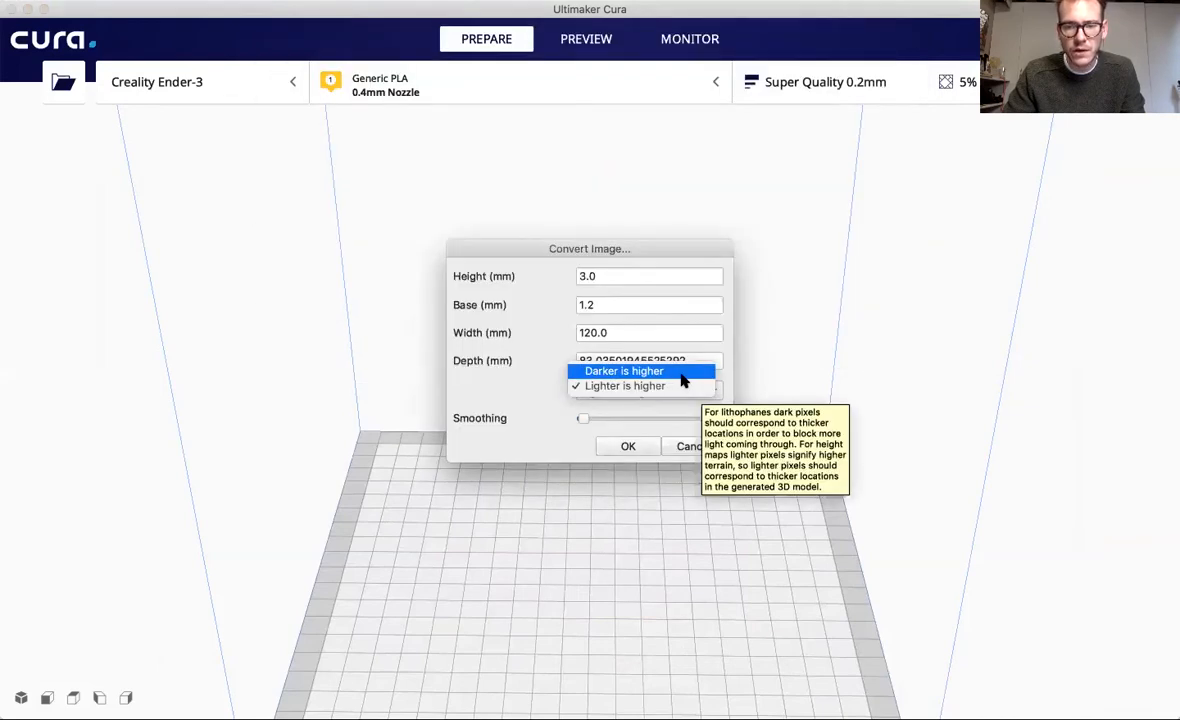
pyautogui.click(681, 373)
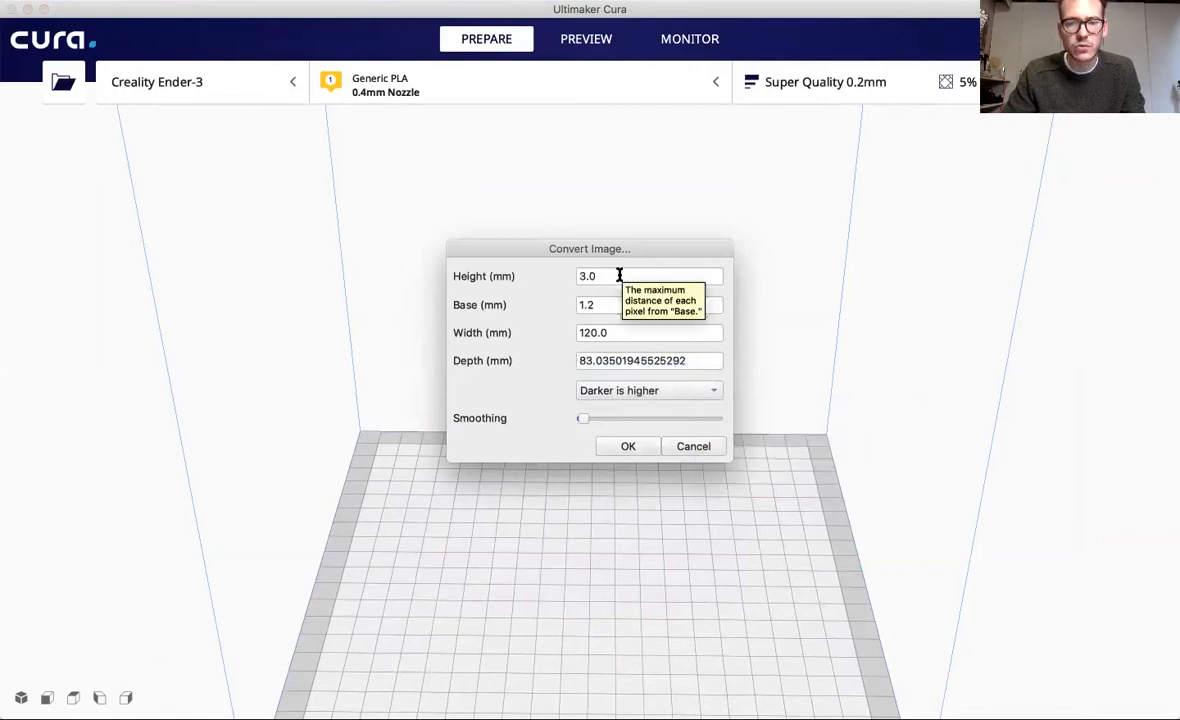
pyautogui.click(625, 447)
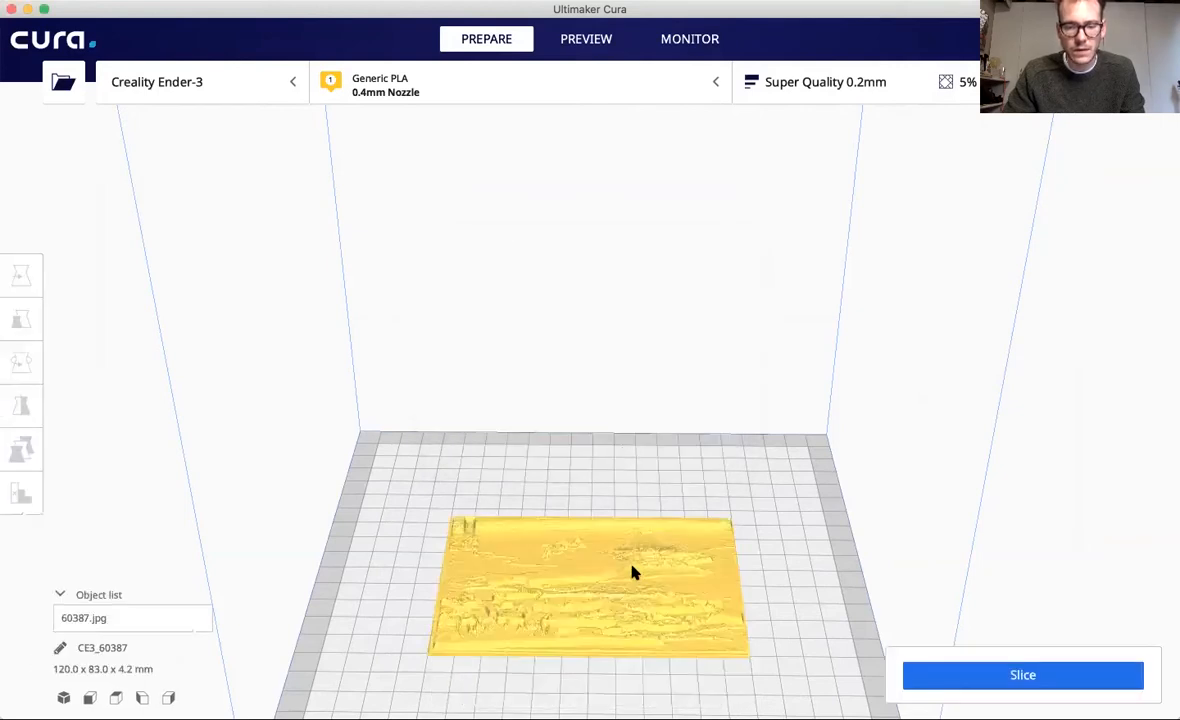
# Examine the surface relief of the converted landscape model up close from several angles.
pyautogui.scroll(-3, 632, 572)
pyautogui.scroll(4, 632, 572)
pyautogui.click(632, 565)
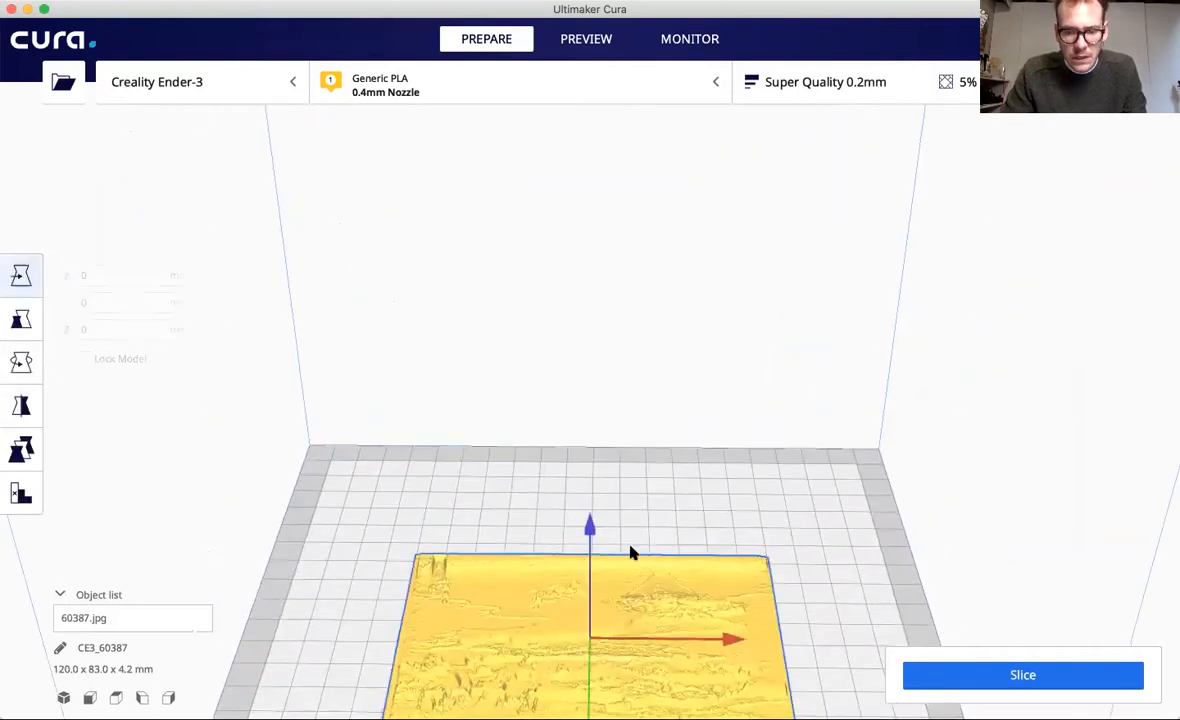
pyautogui.moveTo(832, 574); pyautogui.dragTo(820, 456, button='middle')
pyautogui.scroll(5, 820, 456)
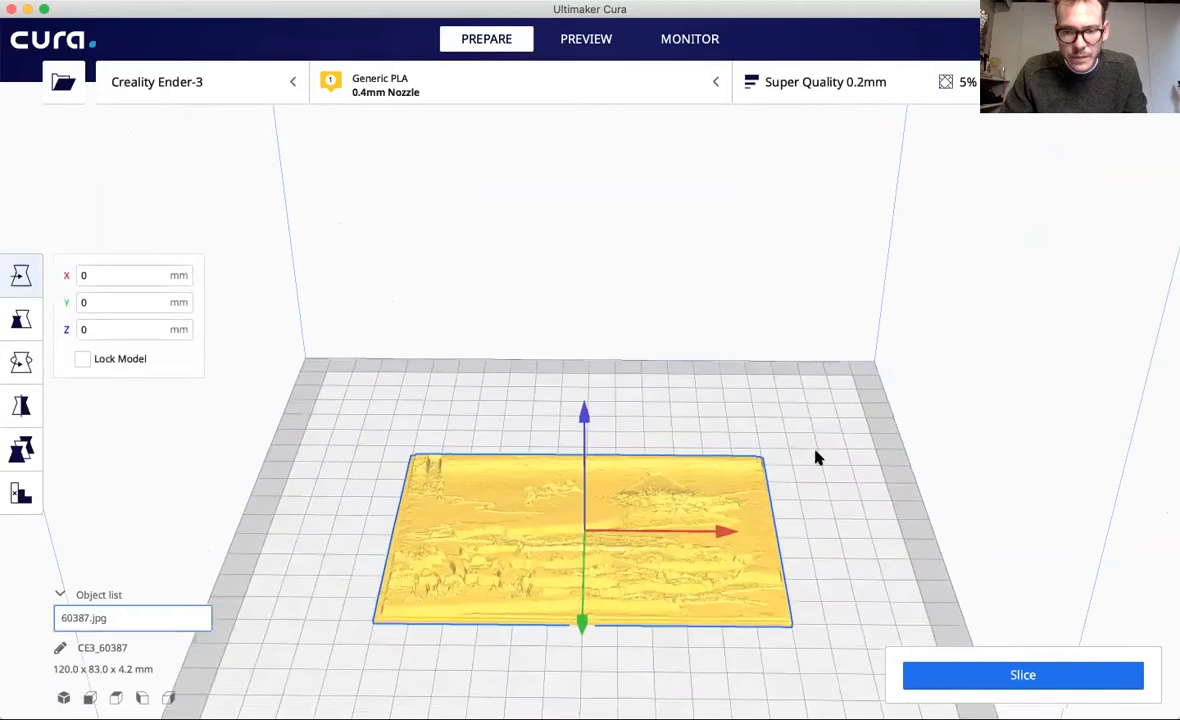
pyautogui.scroll(2, 826, 477)
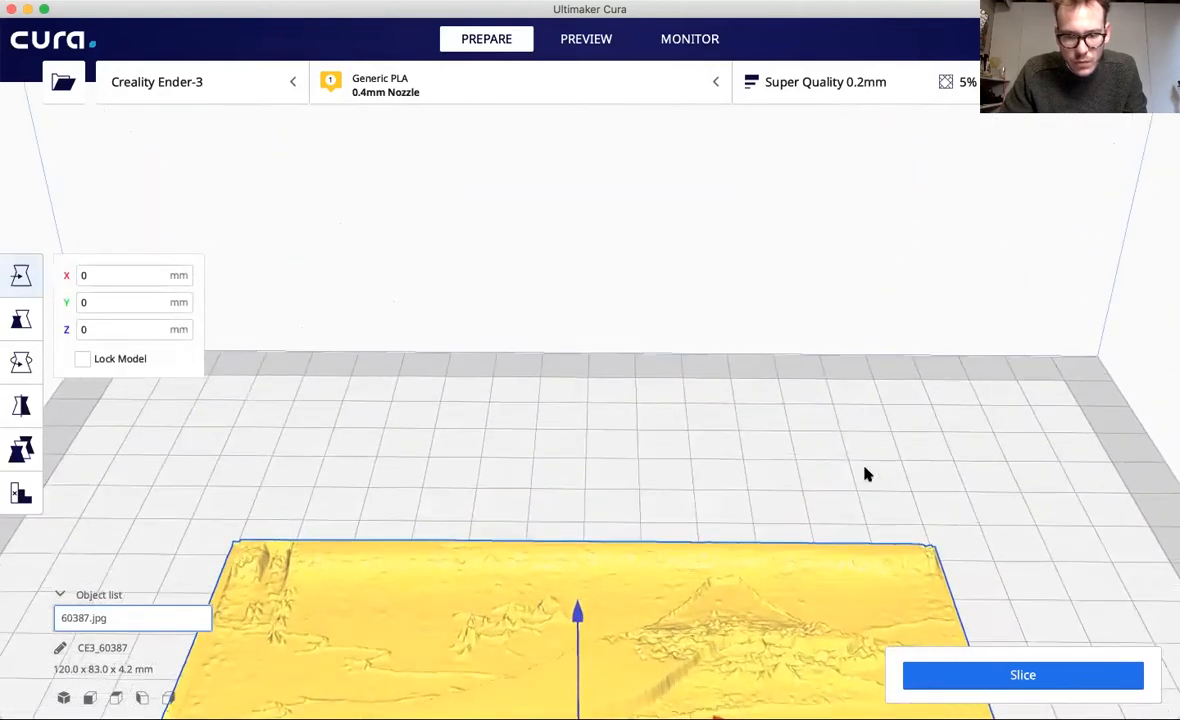
pyautogui.moveTo(997, 530); pyautogui.dragTo(980, 379, button='right')
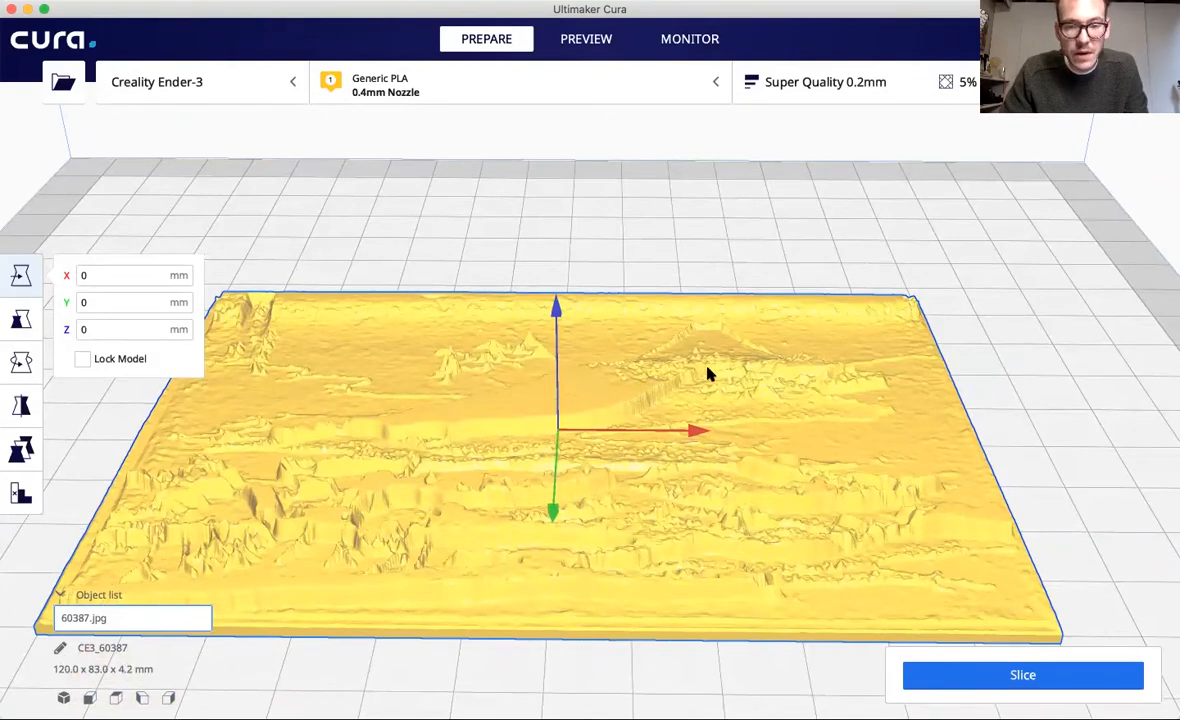
pyautogui.moveTo(1033, 371); pyautogui.dragTo(1033, 413, button='right')
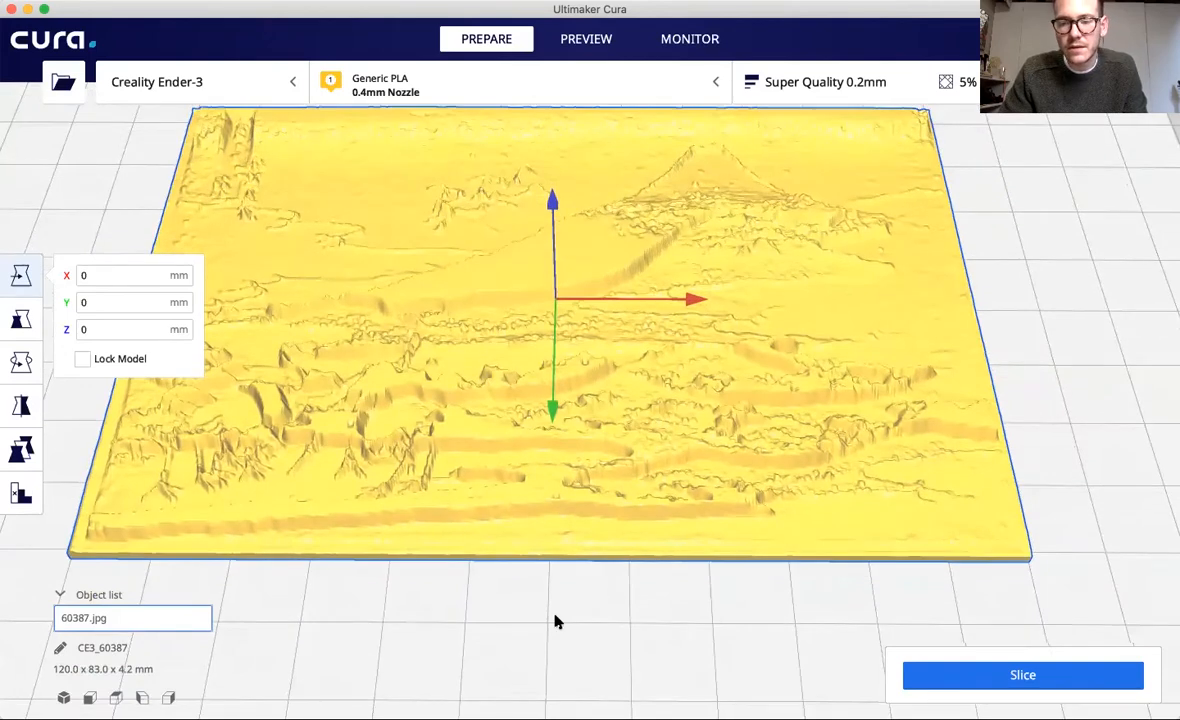
pyautogui.moveTo(556, 619); pyautogui.dragTo(601, 642, button='middle')
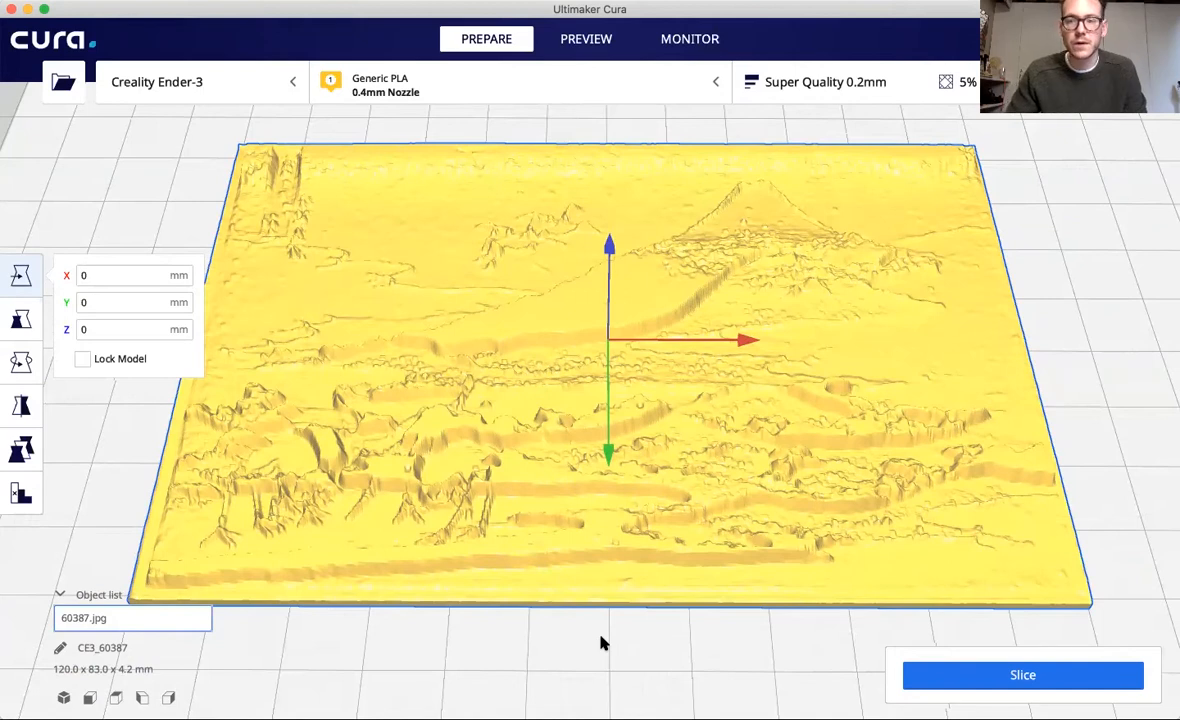
# Slice the landscape relief model with the Super Quality 0.2mm profile, and delete the model from the build plate.
pyautogui.click(880, 96)
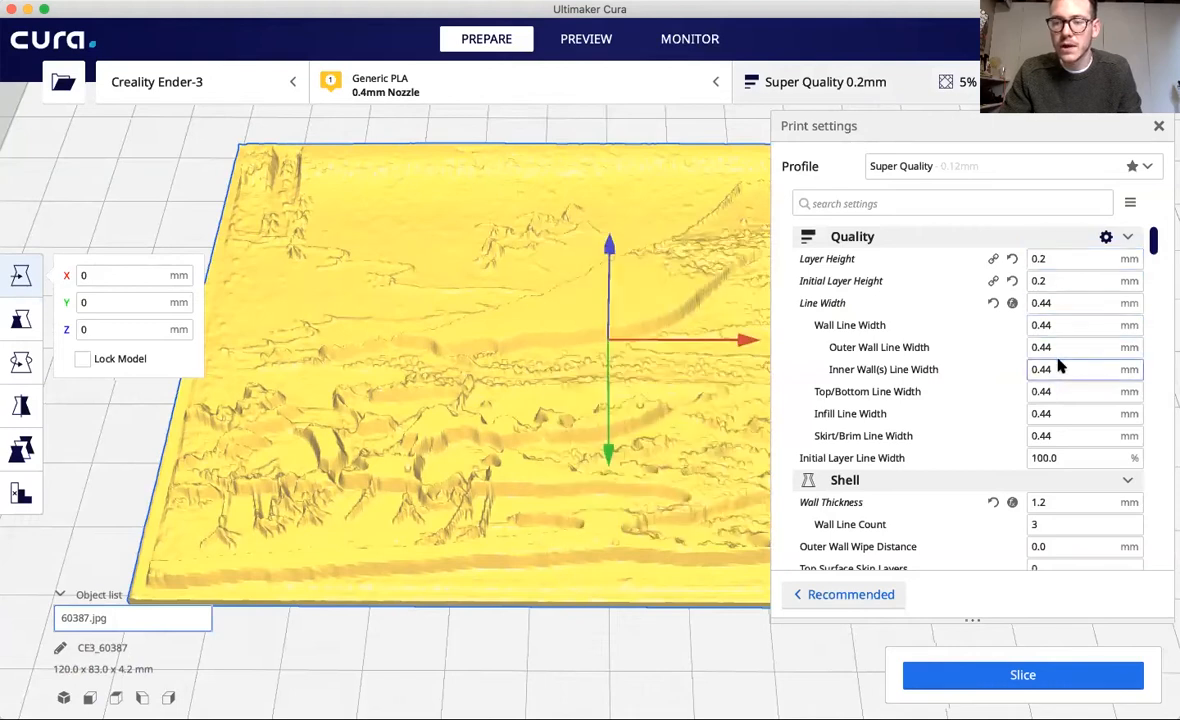
pyautogui.scroll(-5, 1060, 366)
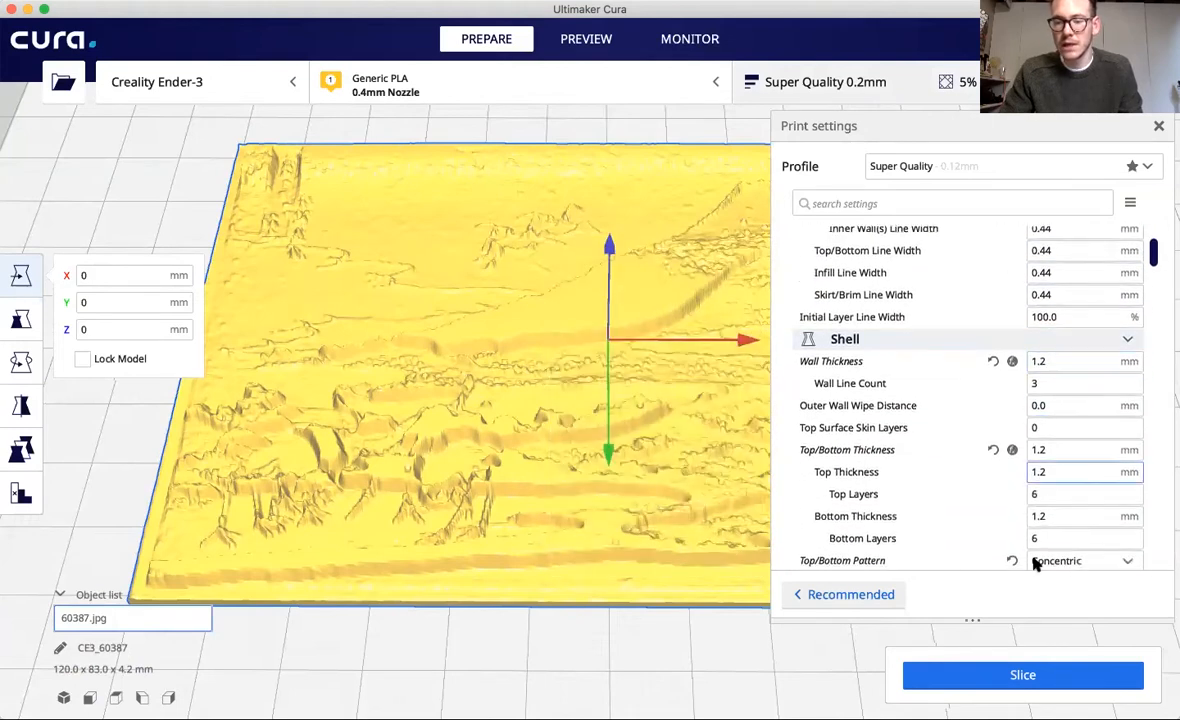
pyautogui.click(996, 673)
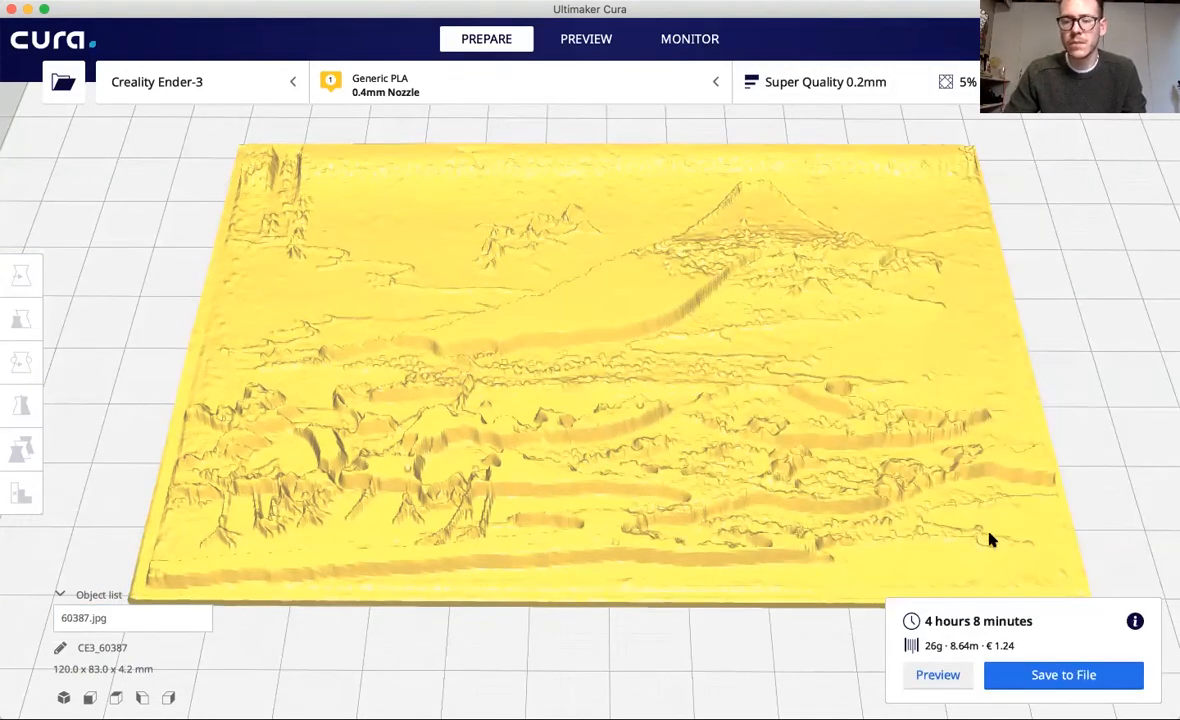
pyautogui.click(728, 289)
pyautogui.press('Delete')
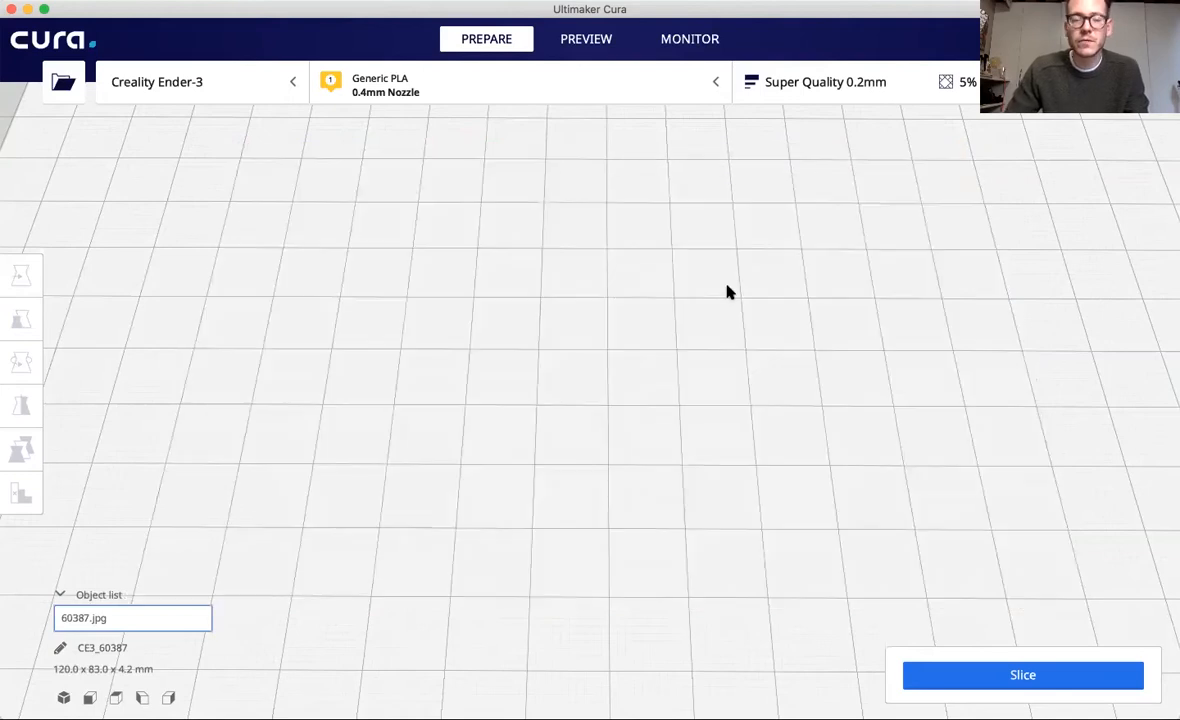
# Open the palm tree JPG from the Downloads folder and convert it into a relief model.
pyautogui.click(67, 82)
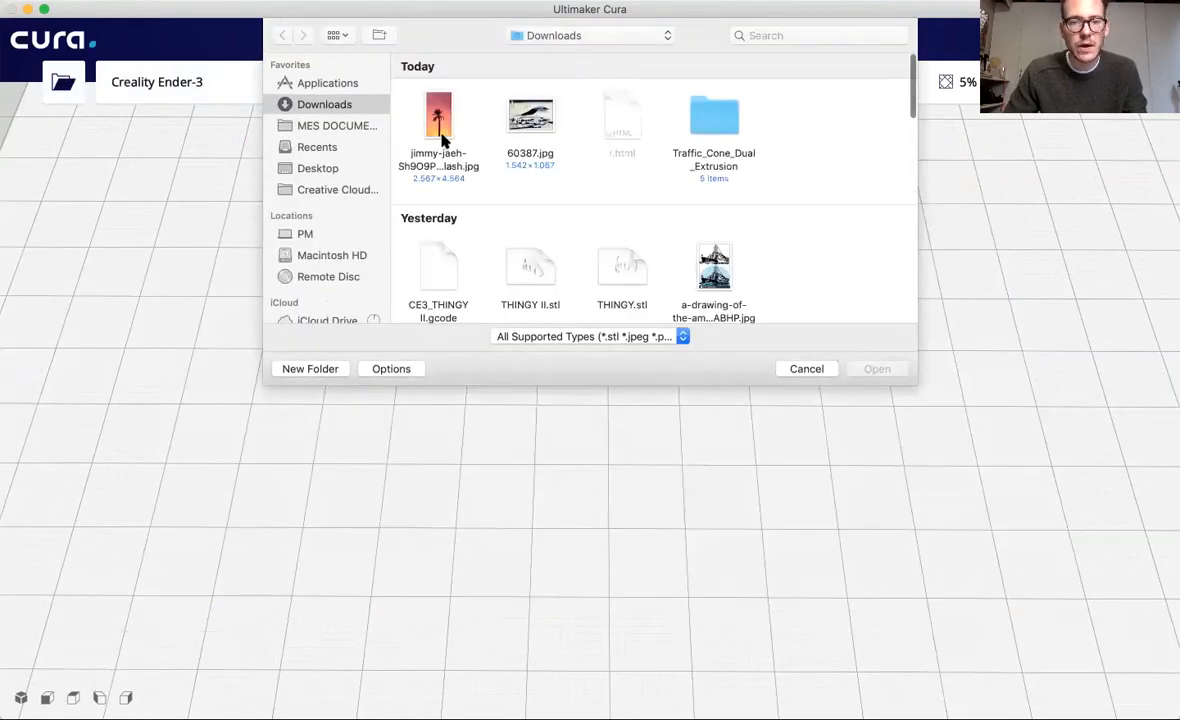
pyautogui.click(434, 120)
pyautogui.click(878, 370)
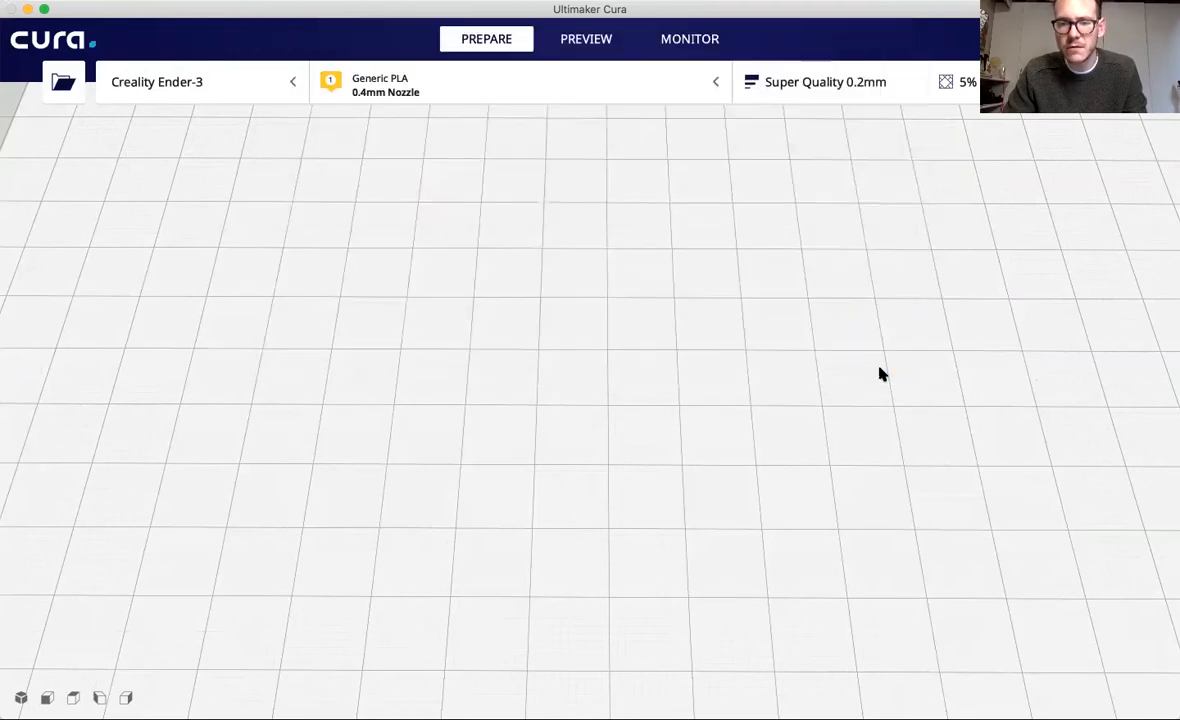
pyautogui.click(615, 447)
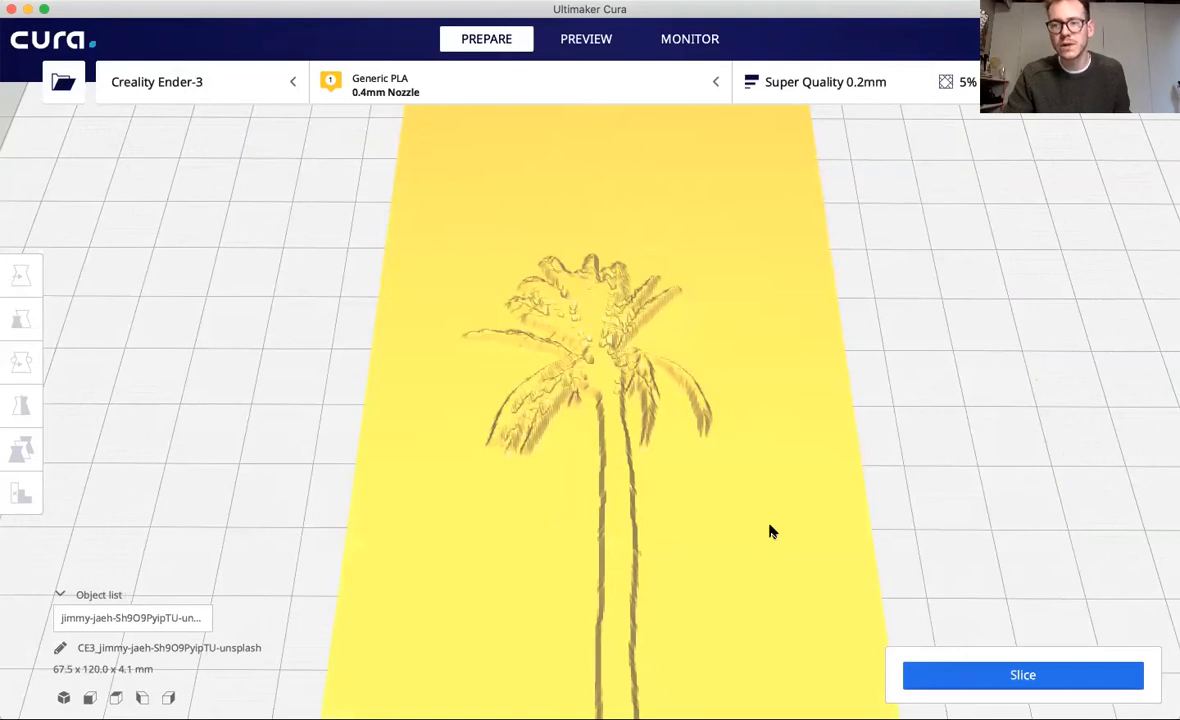
pyautogui.scroll(-5, 853, 358)
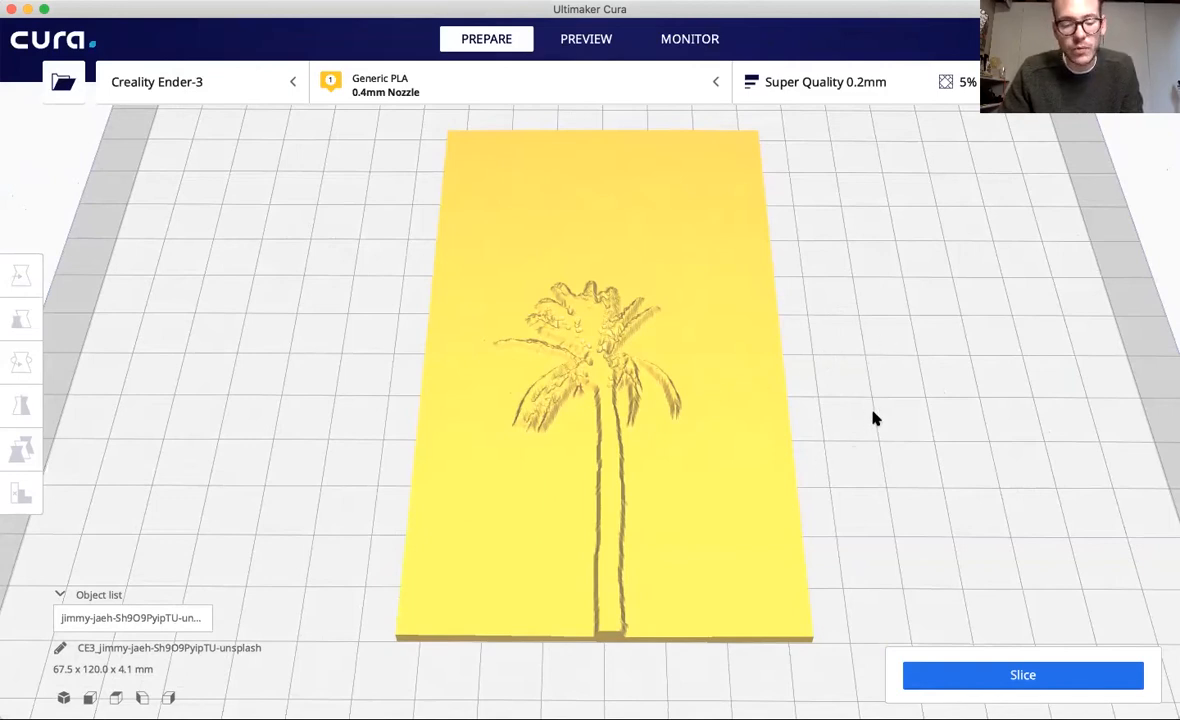
pyautogui.moveTo(872, 418); pyautogui.dragTo(858, 391, button='right')
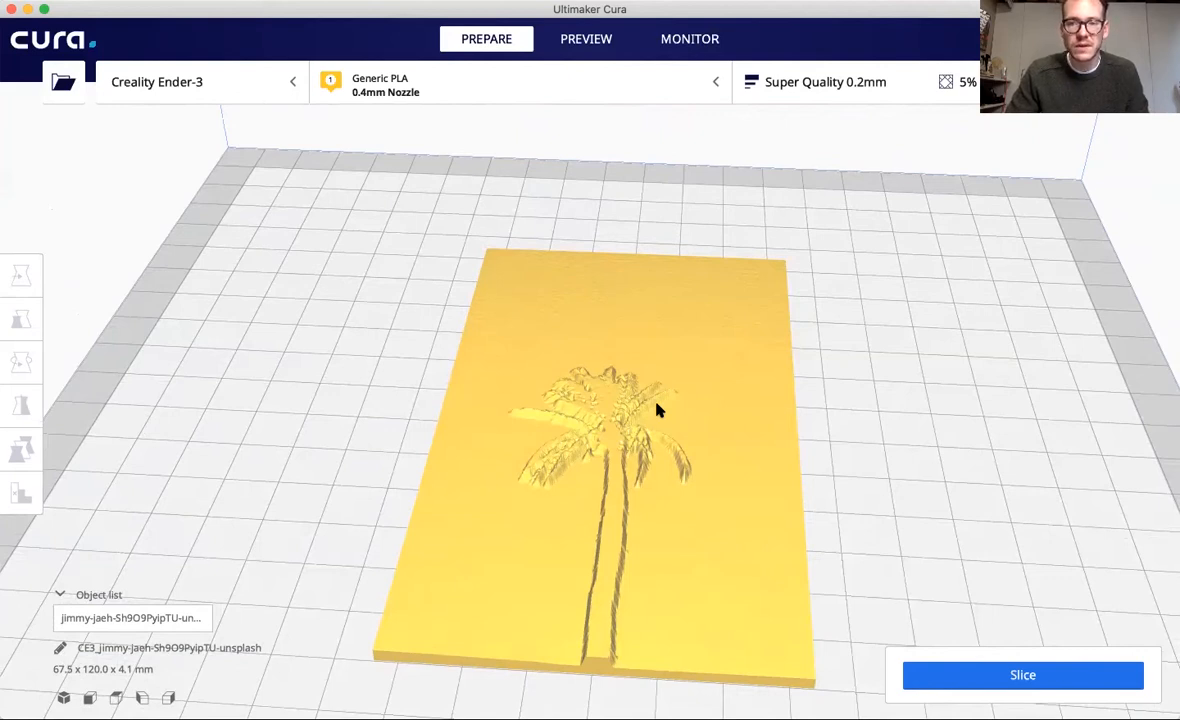
# Delete the palm tree relief model and switch the printer to Ultimaker S5.
pyautogui.click(686, 336)
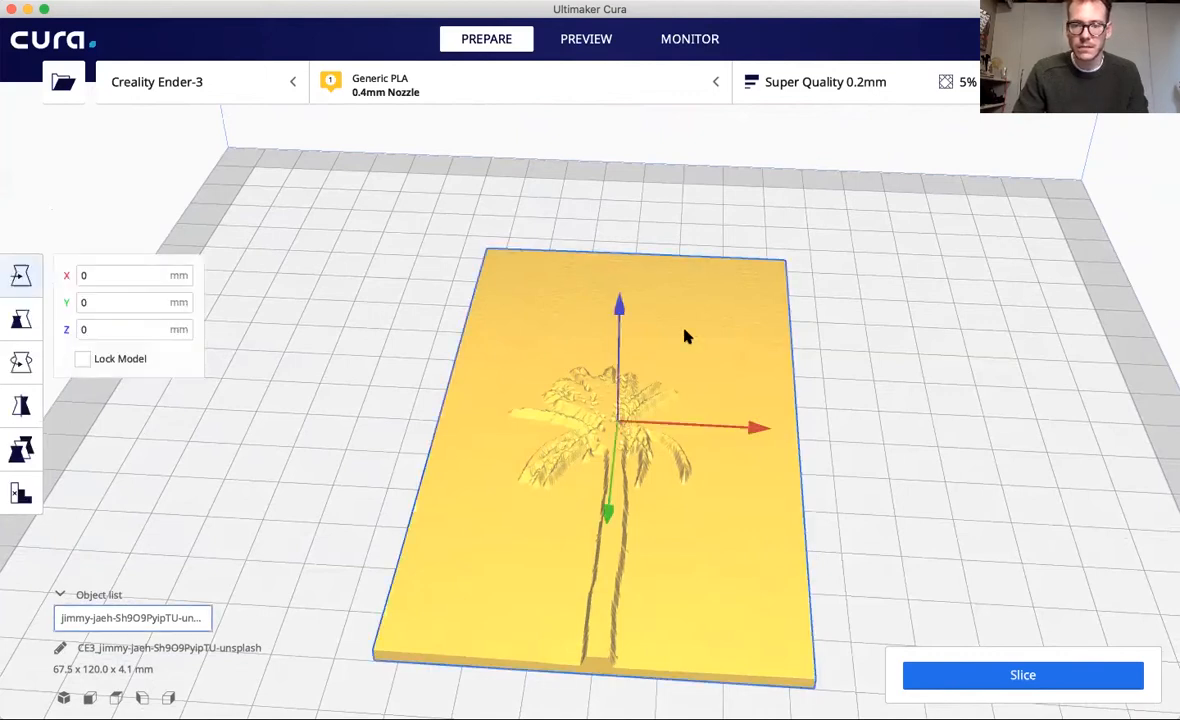
pyautogui.press('Delete')
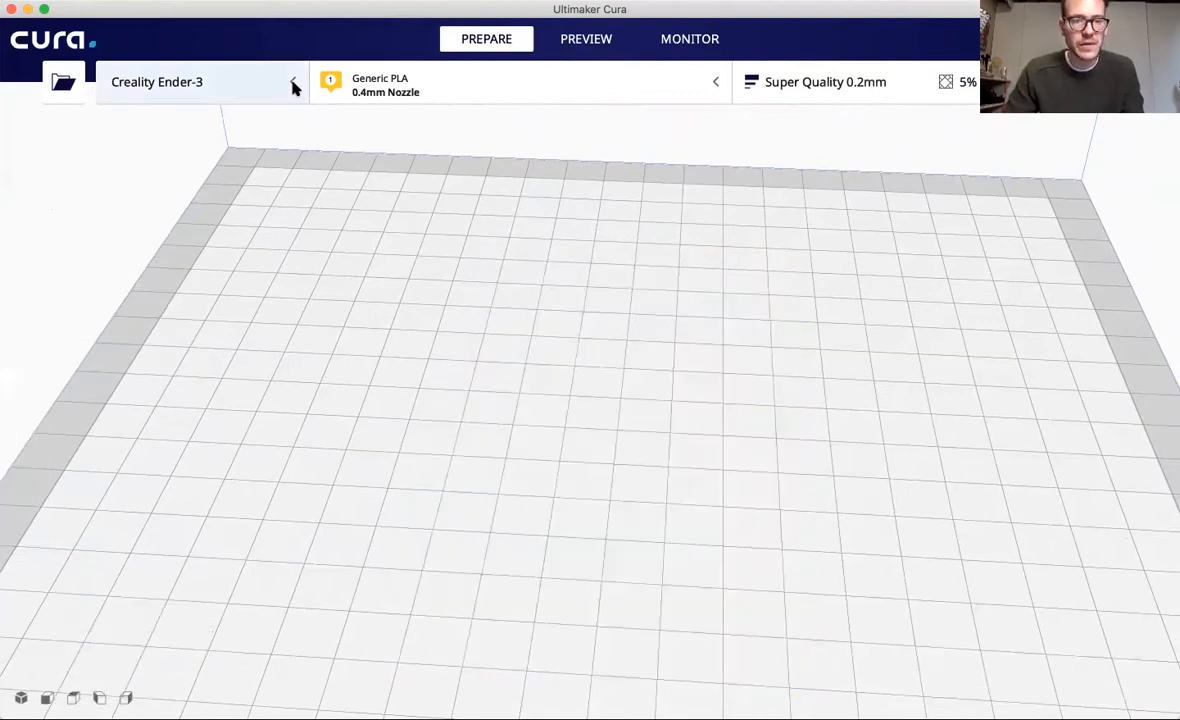
pyautogui.click(292, 84)
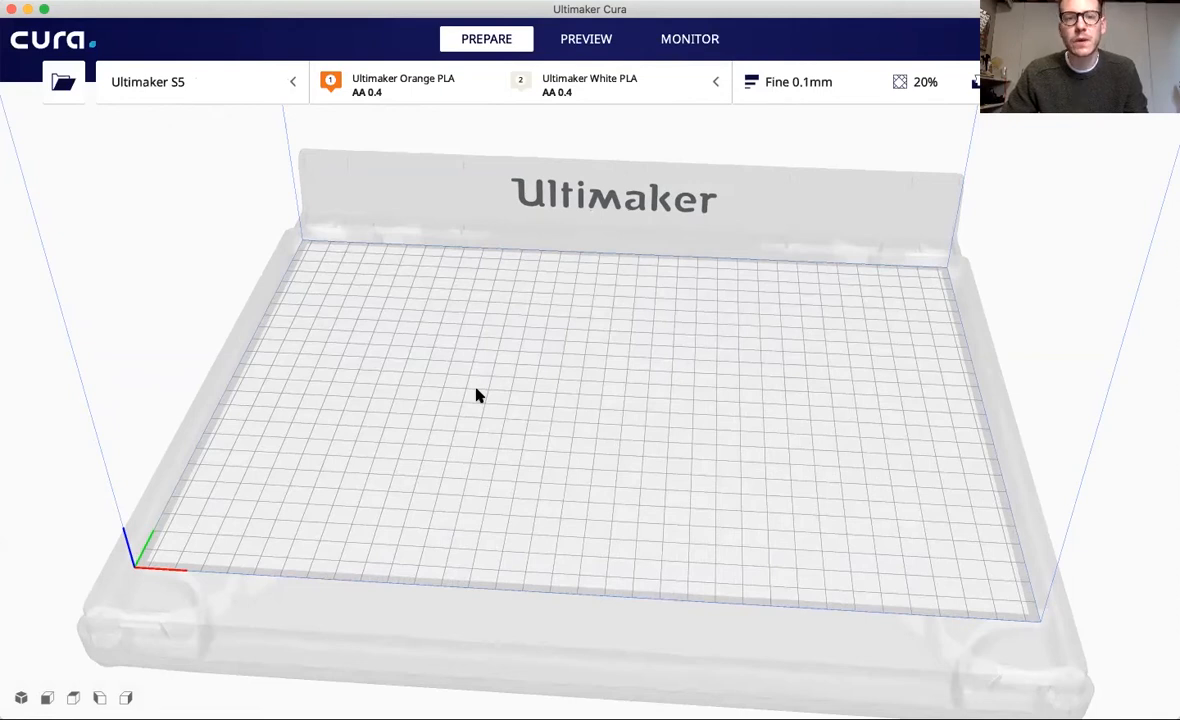
# Set extruder 1's material to Ultimaker Red PLA, keeping the customized profile settings, and check extruder 2's material.
pyautogui.click(482, 93)
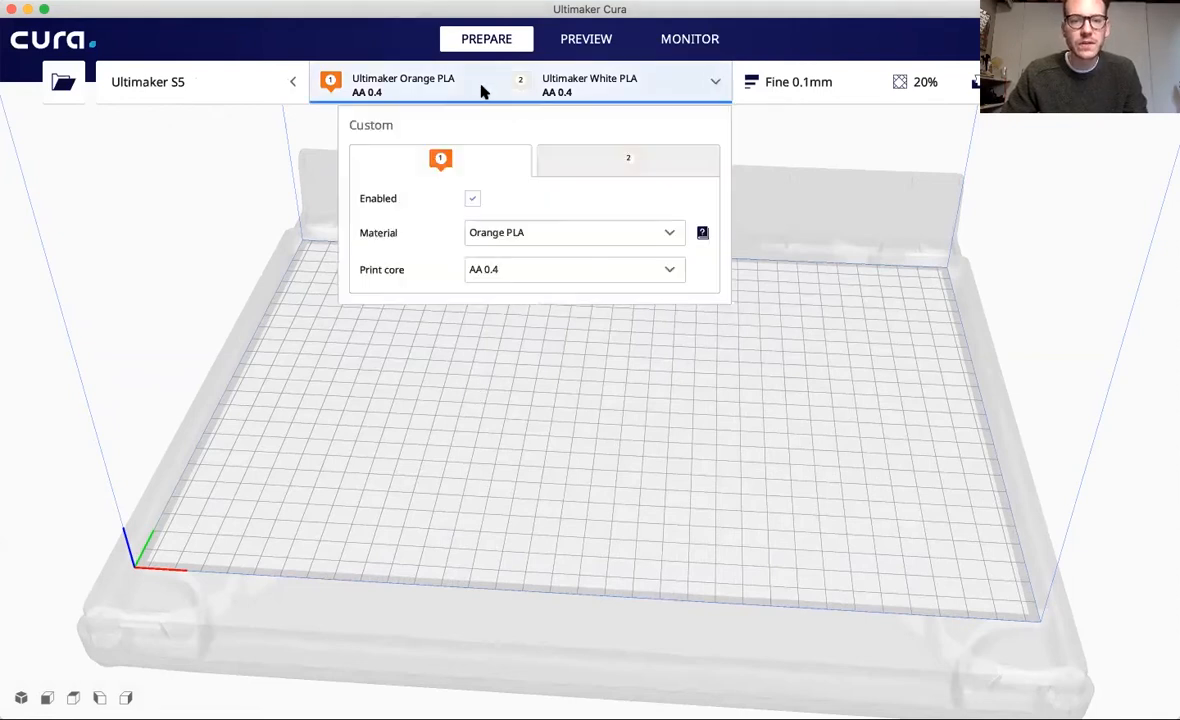
pyautogui.click(671, 232)
pyautogui.moveTo(646, 278)
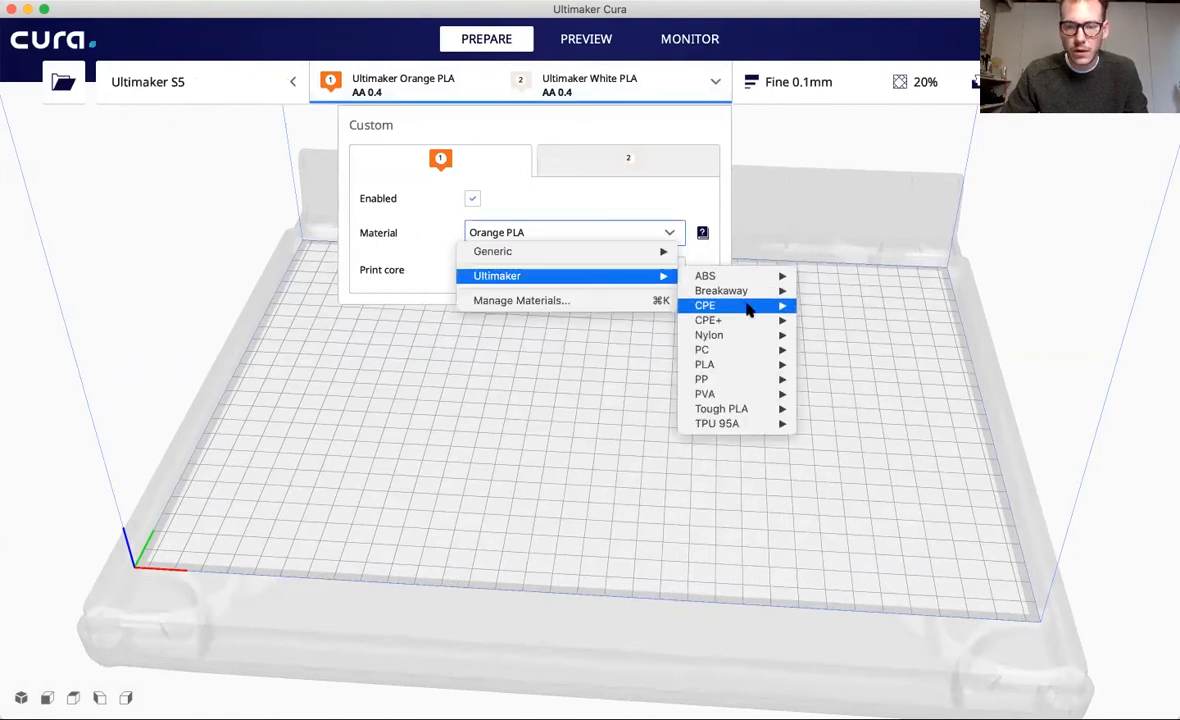
pyautogui.moveTo(745, 366)
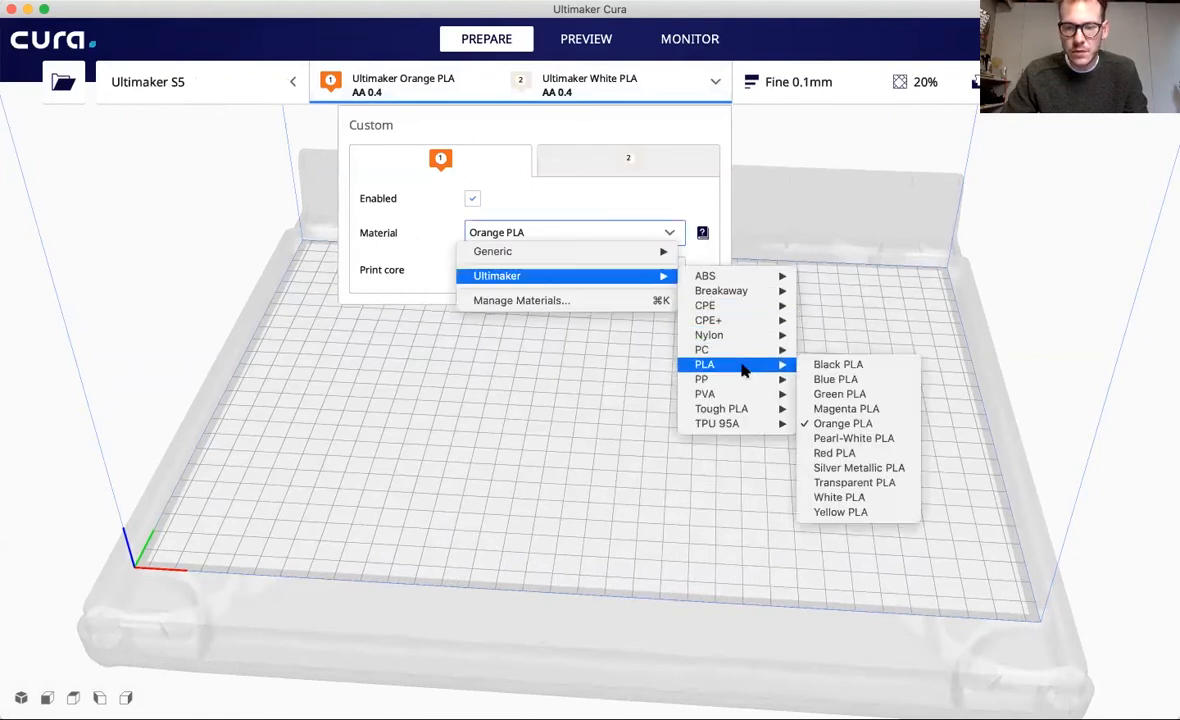
pyautogui.click(848, 456)
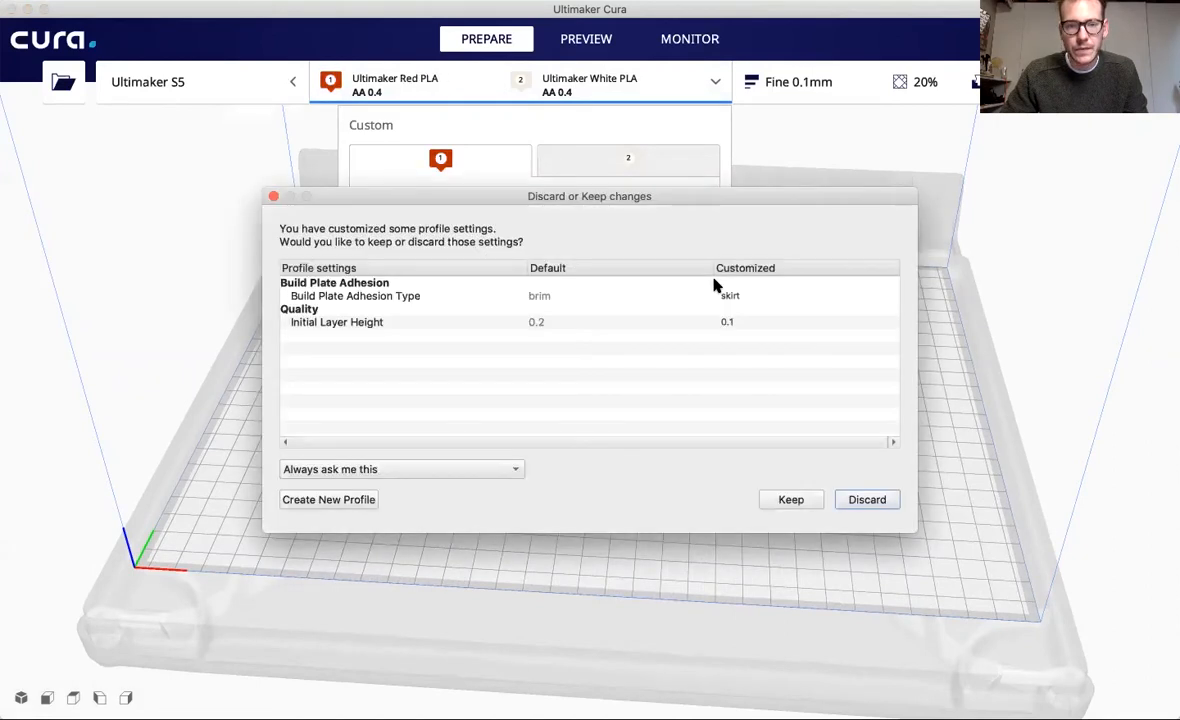
pyautogui.click(806, 499)
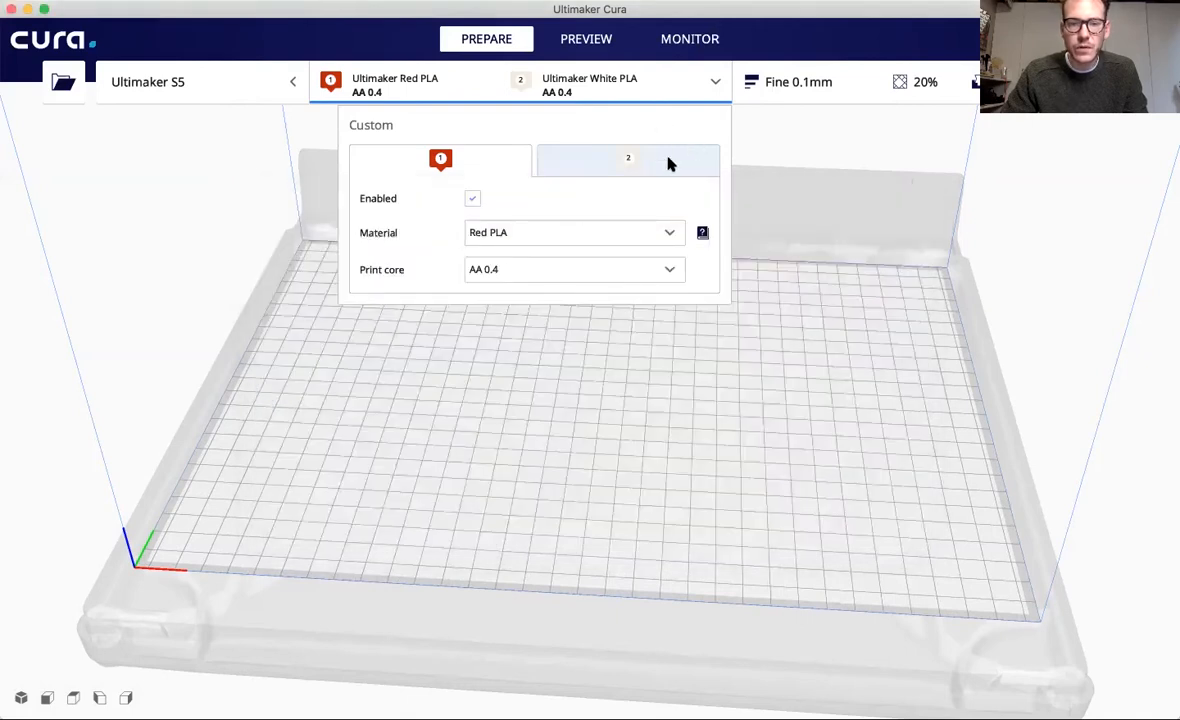
pyautogui.click(628, 161)
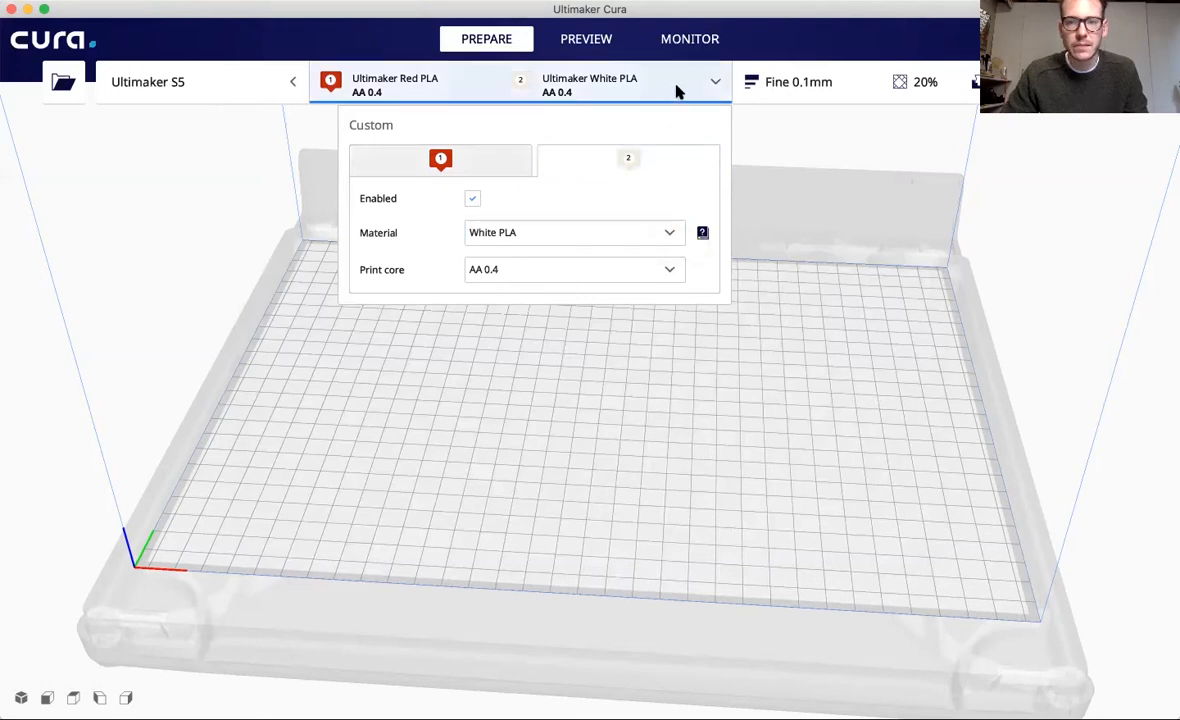
pyautogui.click(709, 87)
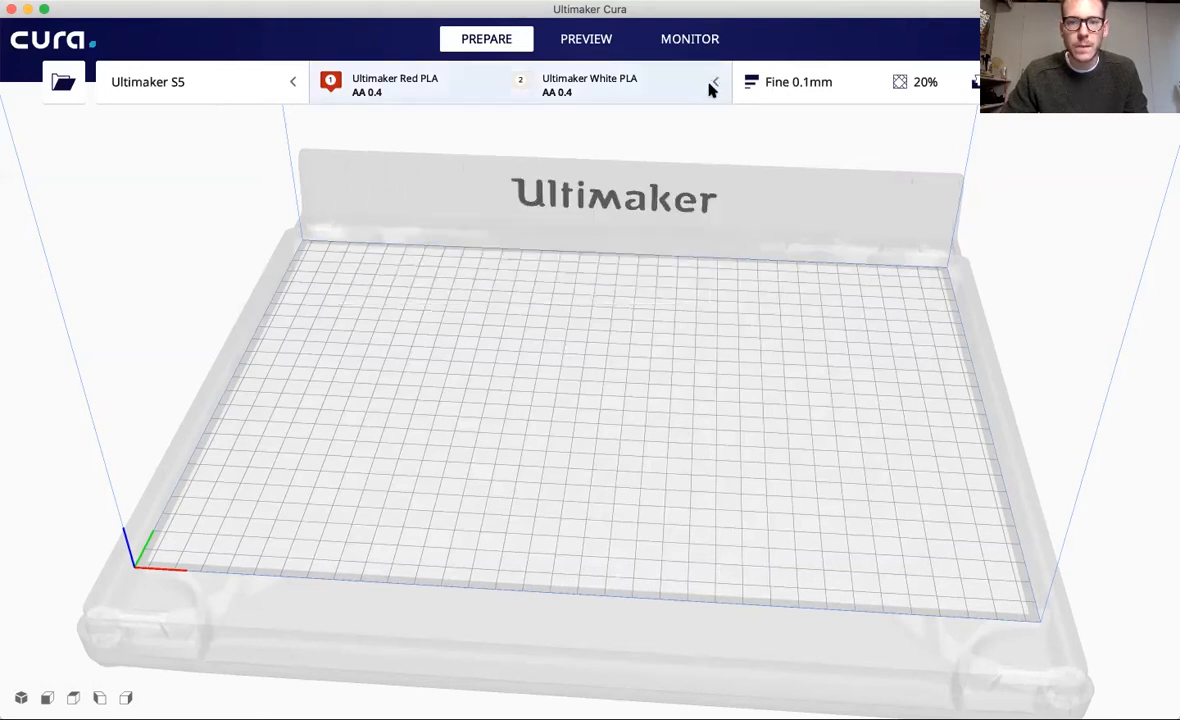
# Import Traffic_Cone_Rings_Orange.stl and Traffic_Cone_Rings_White.stl together from the files folder inside Traffic_Cone_Dual_Extrusion.
pyautogui.click(66, 86)
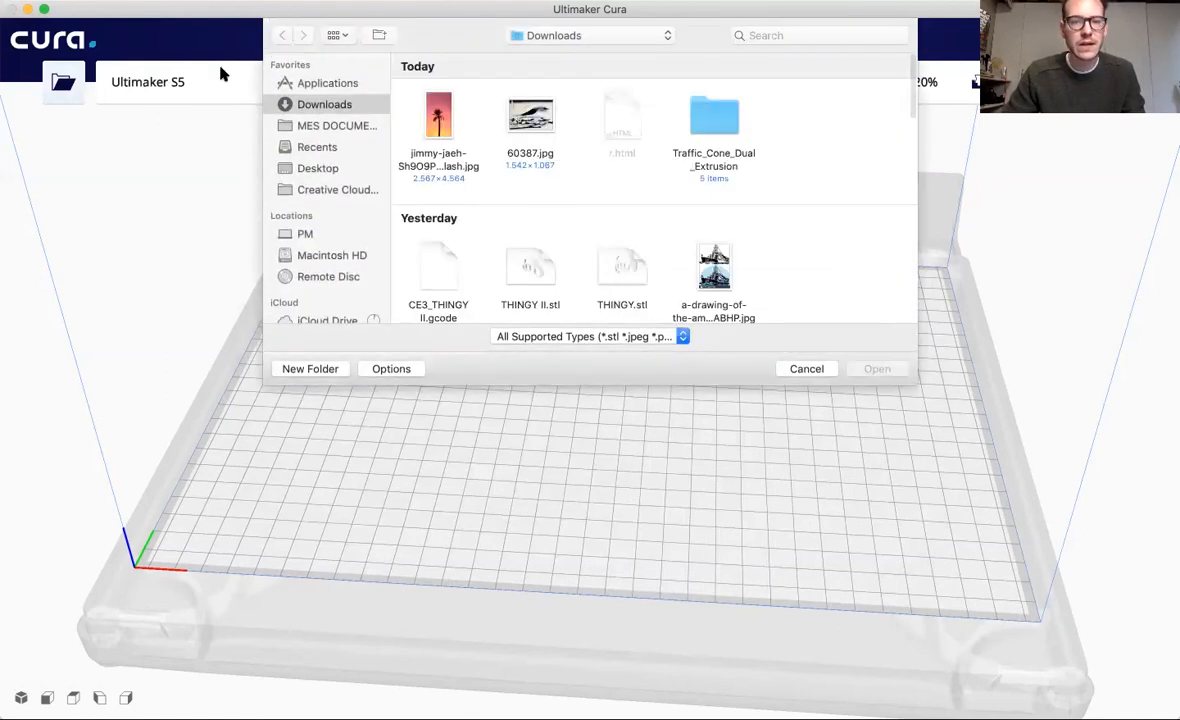
pyautogui.doubleClick(730, 118)
pyautogui.doubleClick(512, 117)
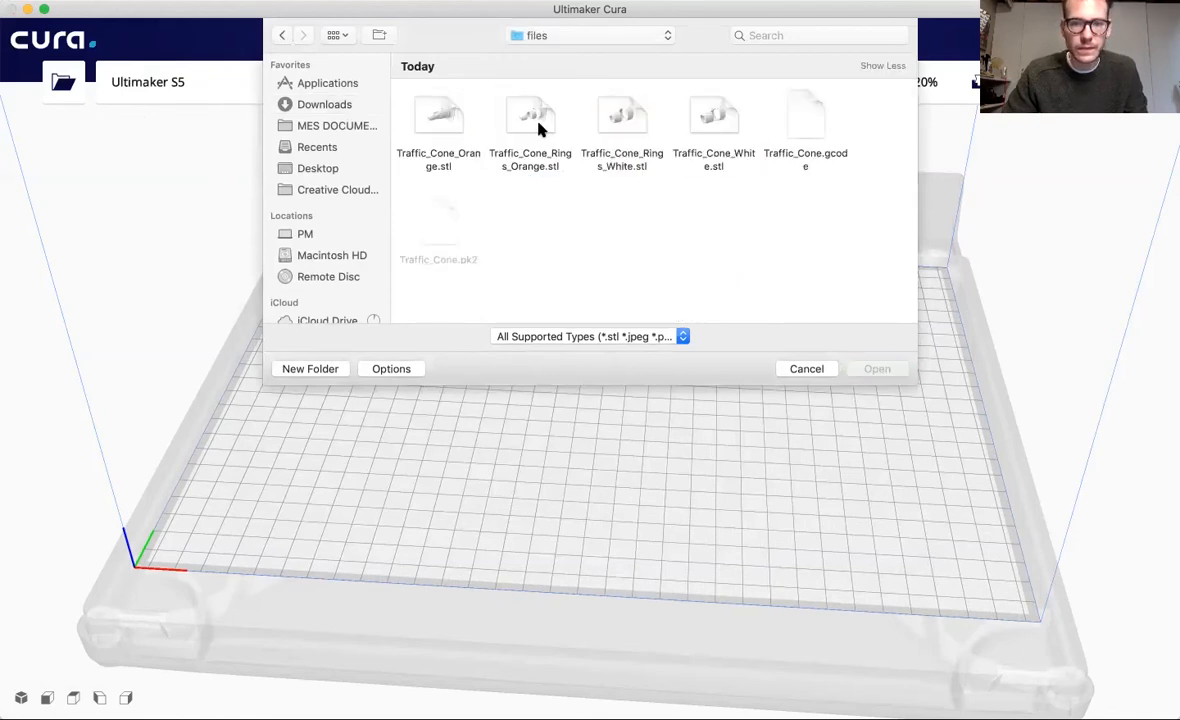
pyautogui.click(538, 122)
pyautogui.keyDown('shift'); pyautogui.click(615, 118); pyautogui.keyUp('shift')
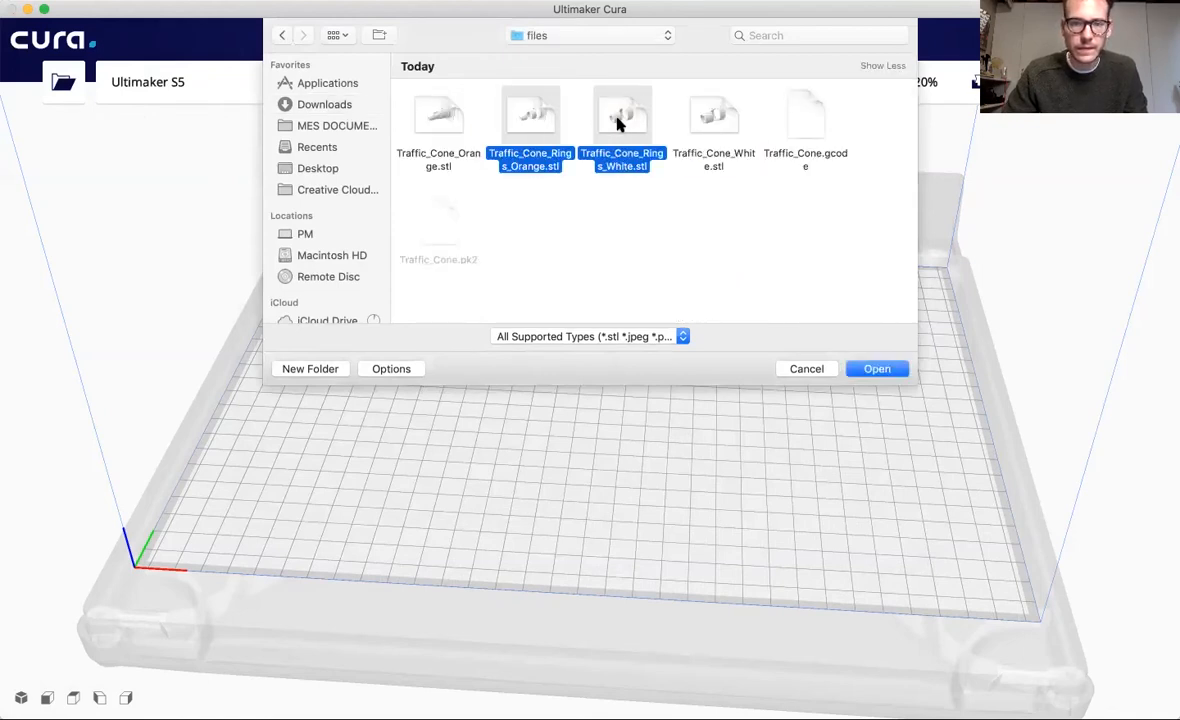
pyautogui.click(877, 369)
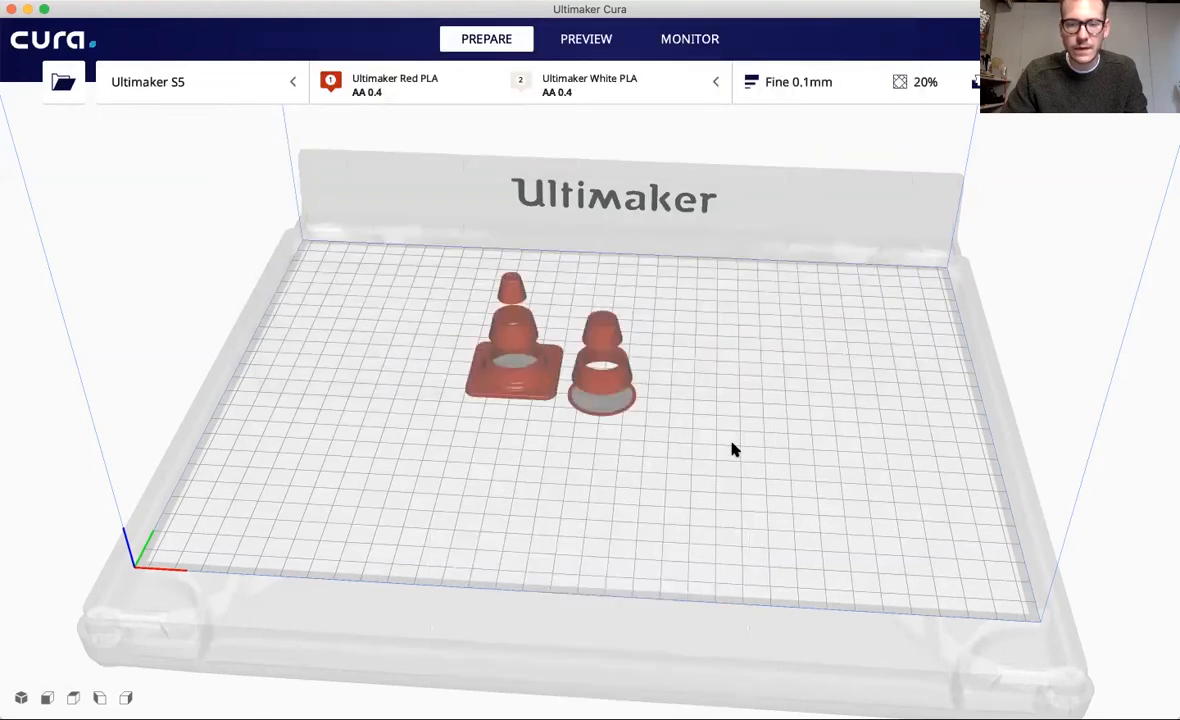
# Assign the Traffic_Cone_Rings_White.stl model to extruder 2.
pyautogui.moveTo(551, 502); pyautogui.dragTo(601, 456, button='right')
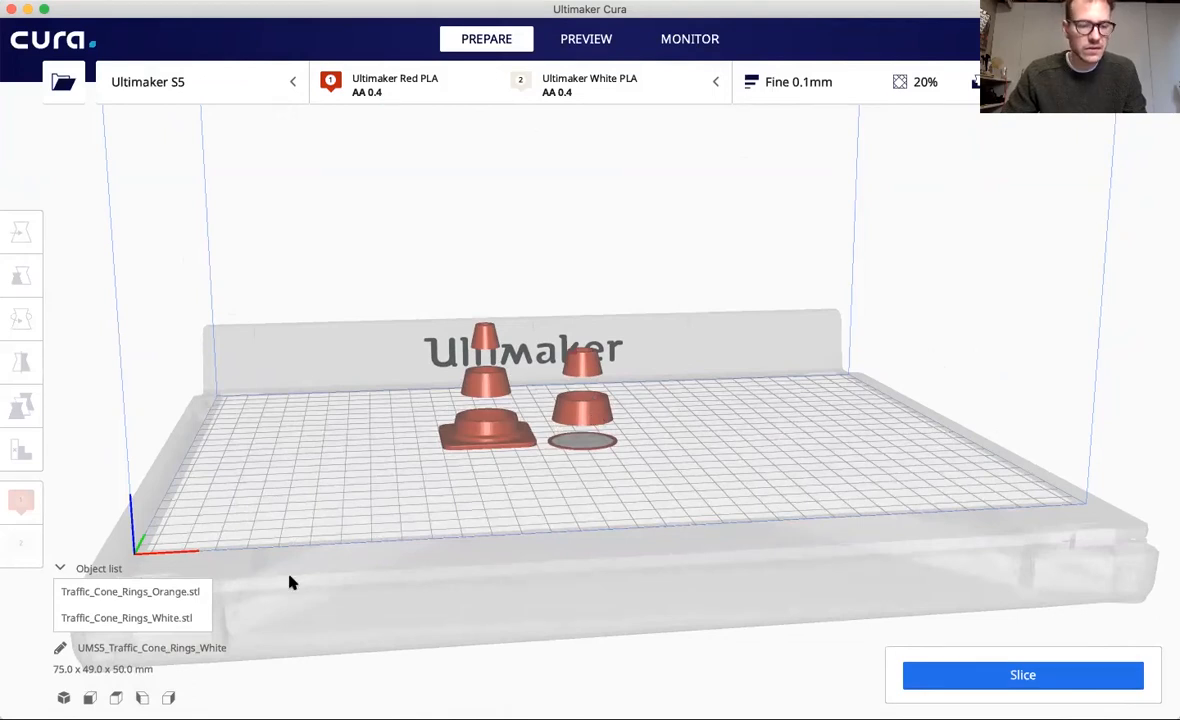
pyautogui.click(156, 618)
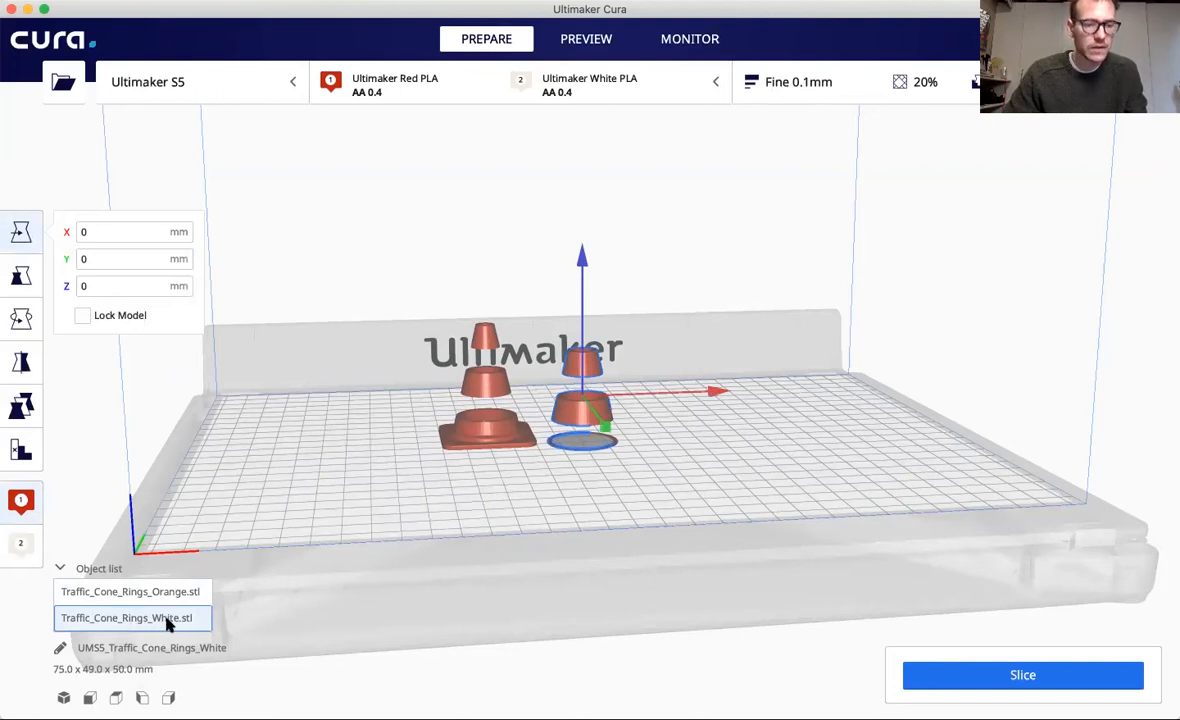
pyautogui.click(22, 547)
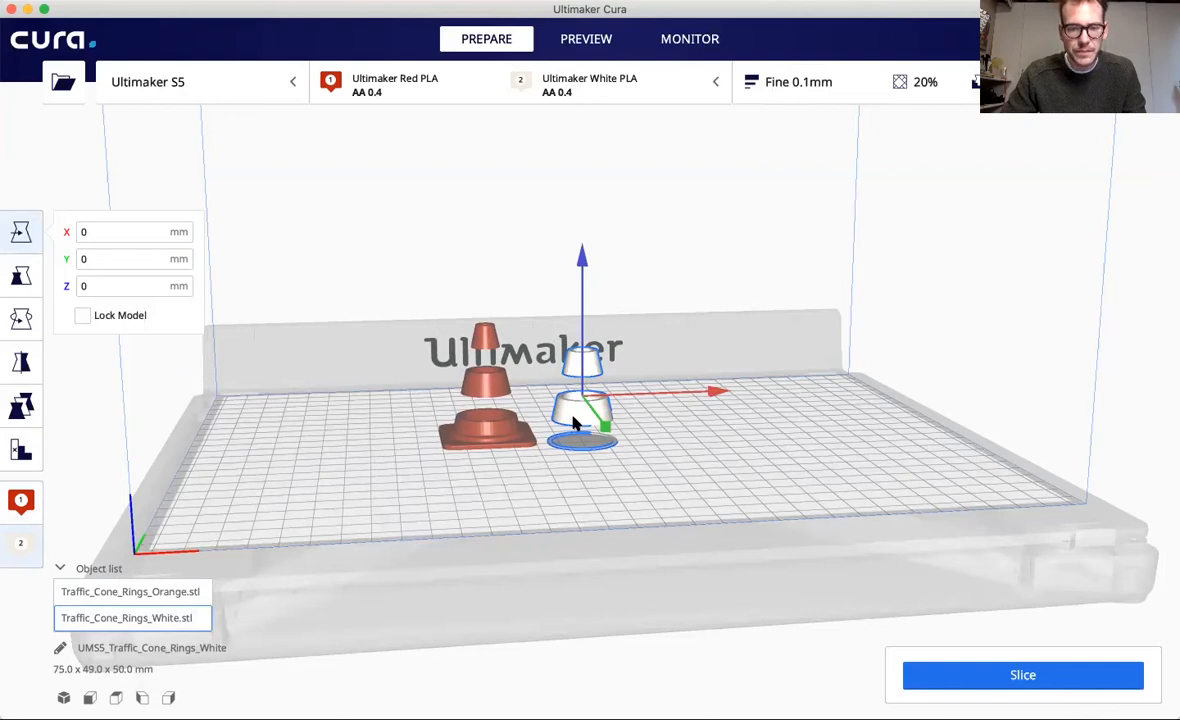
# Merge the orange and white traffic cone ring models into a single two-colour cone.
pyautogui.keyDown('shift'); pyautogui.click(135, 592); pyautogui.keyUp('shift')
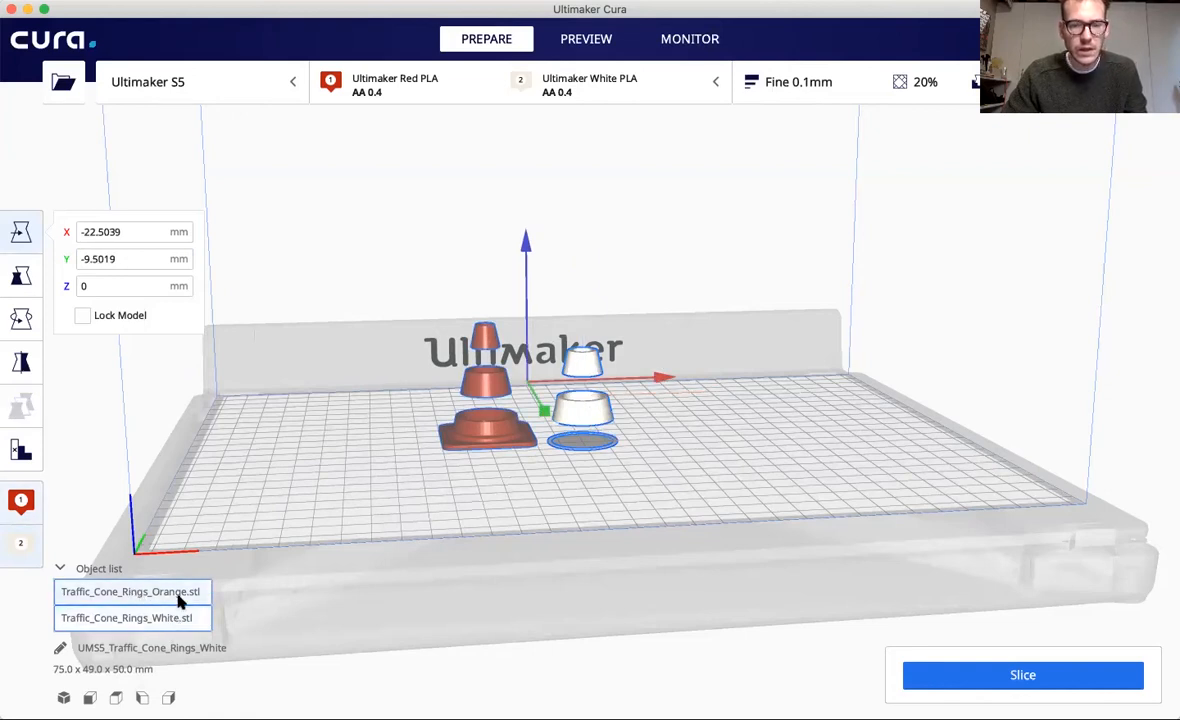
pyautogui.rightClick(433, 481)
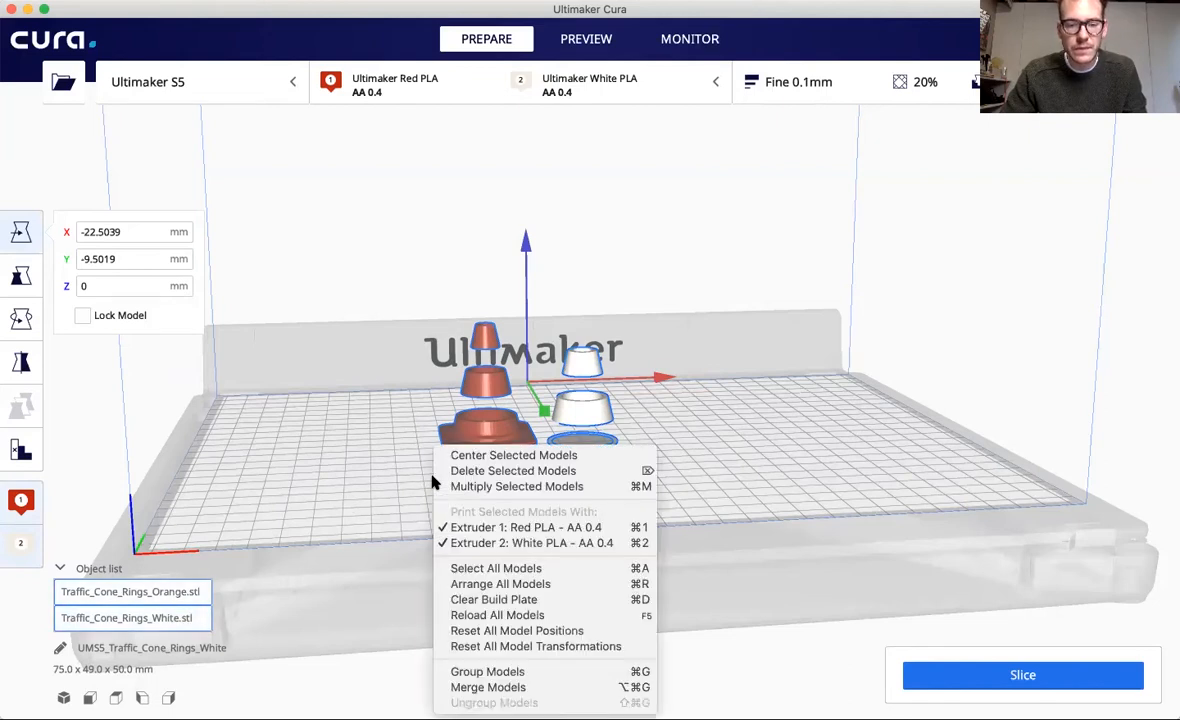
pyautogui.click(497, 687)
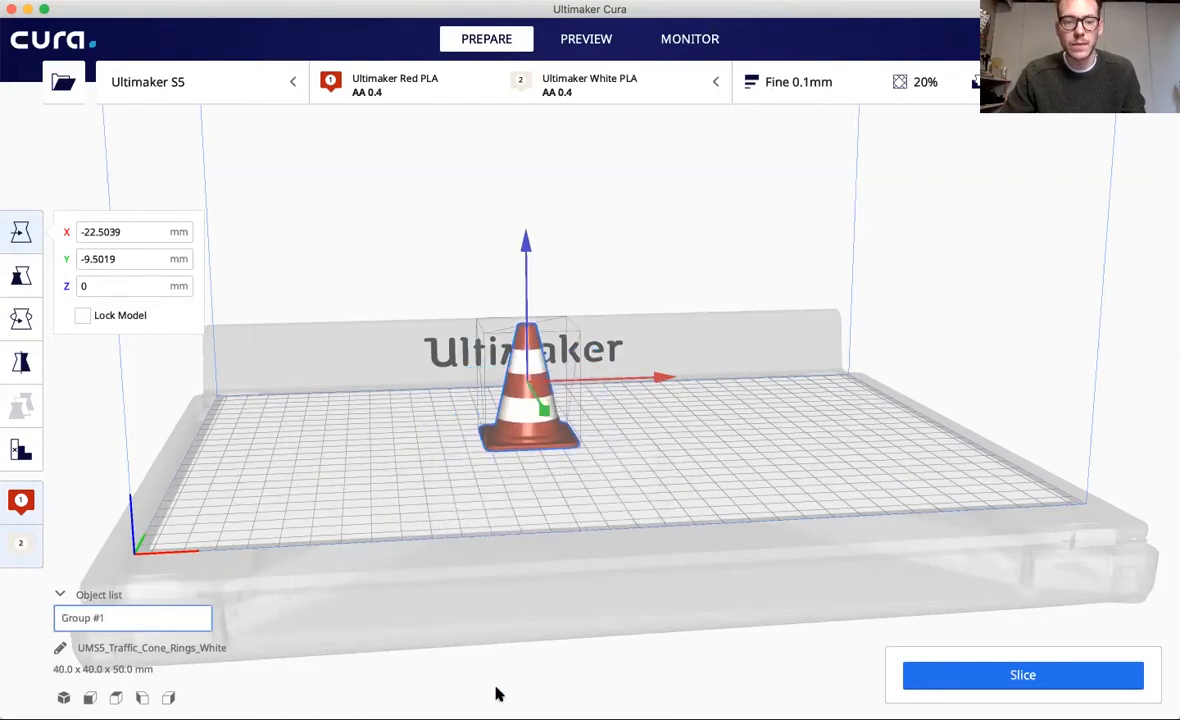
pyautogui.click(557, 496)
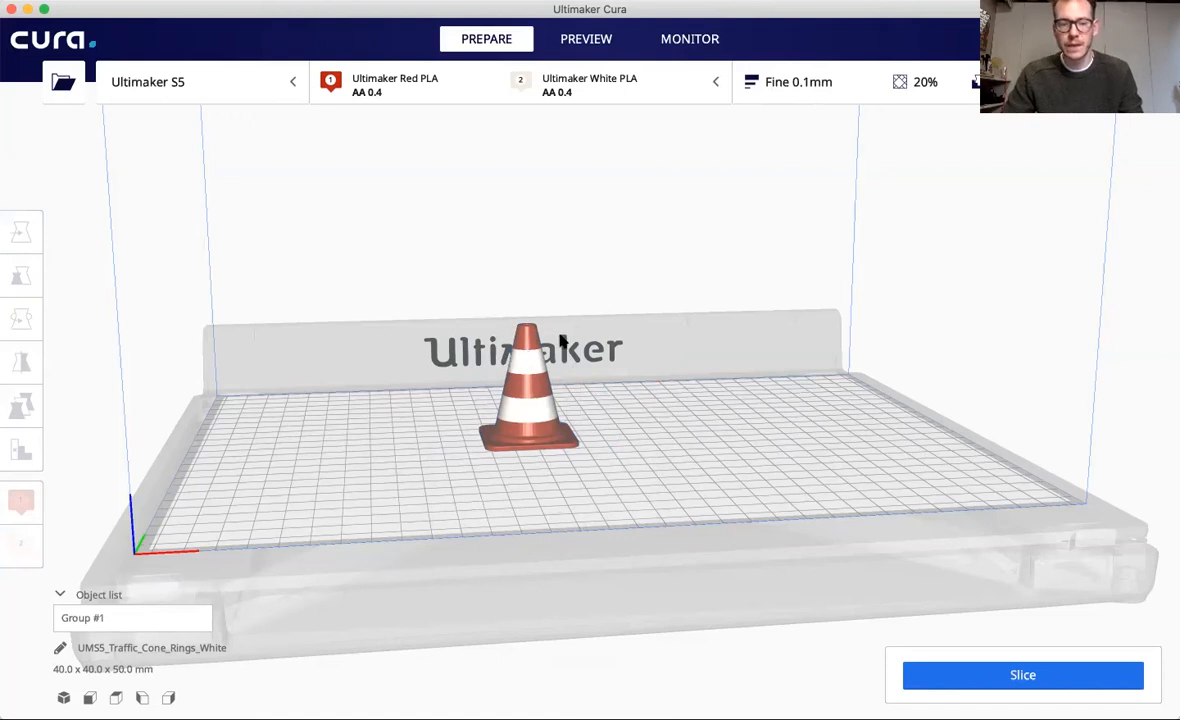
# Set extruder 1's infill density to 0% in the print settings, leaving its quality and wall settings as they are.
pyautogui.click(988, 88)
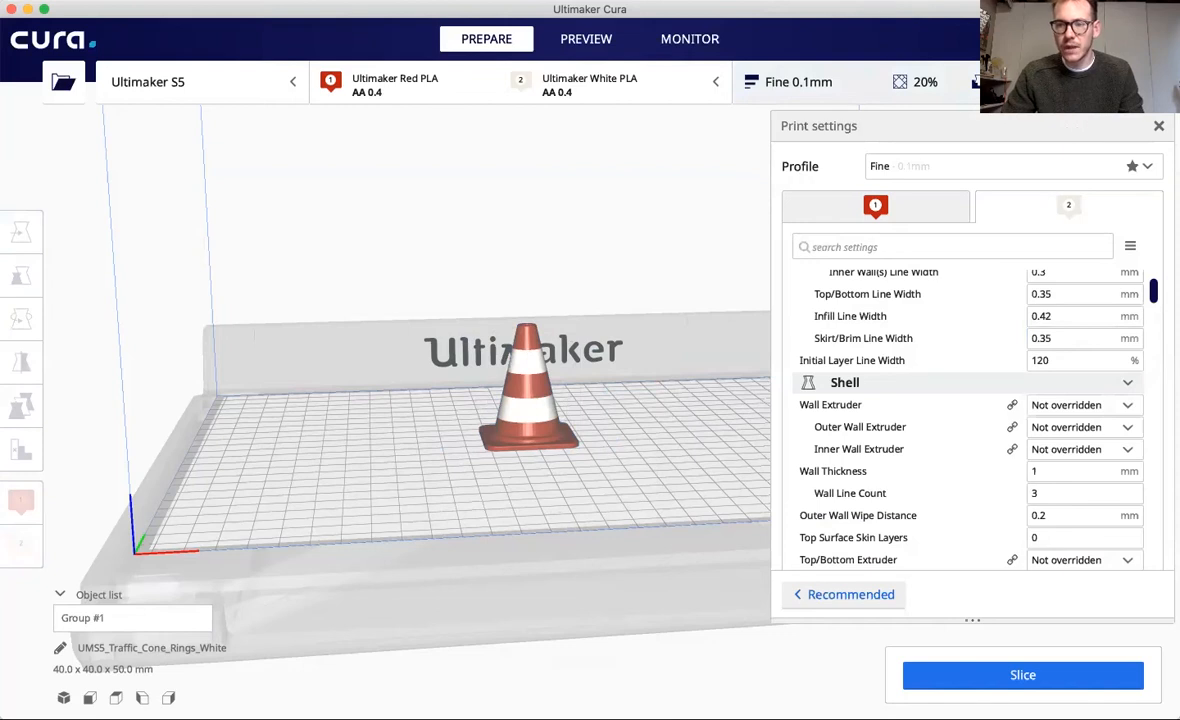
pyautogui.scroll(3, 960, 338)
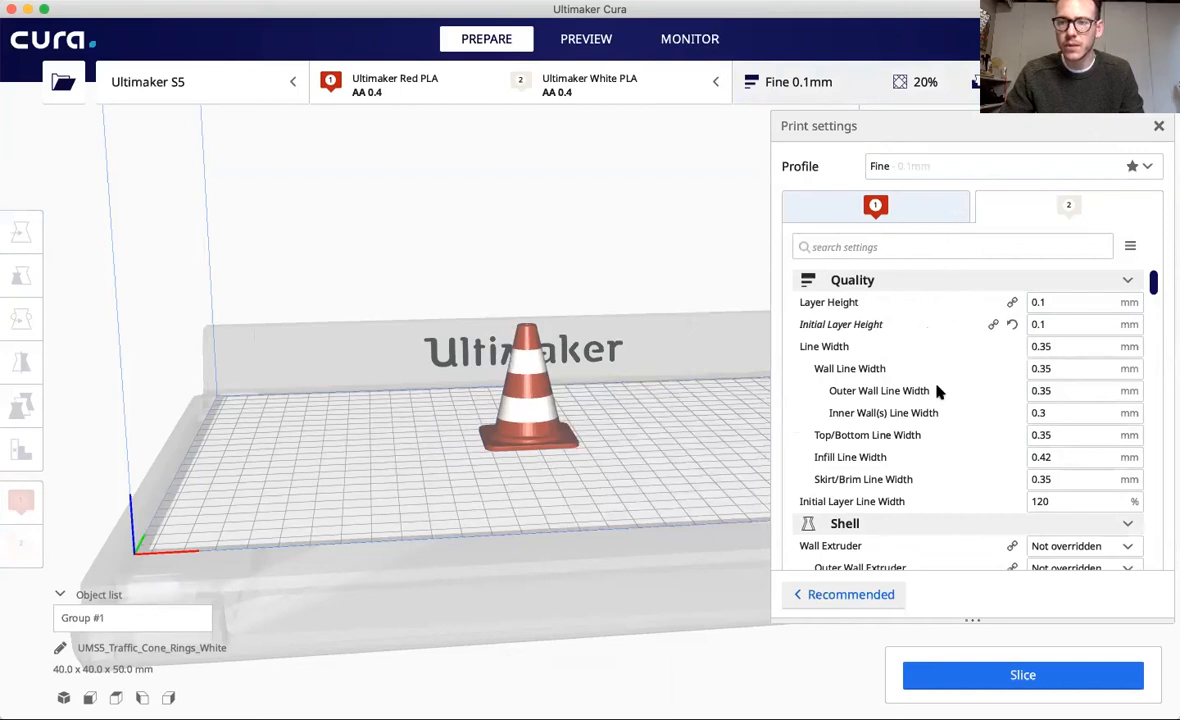
pyautogui.moveTo(938, 392)
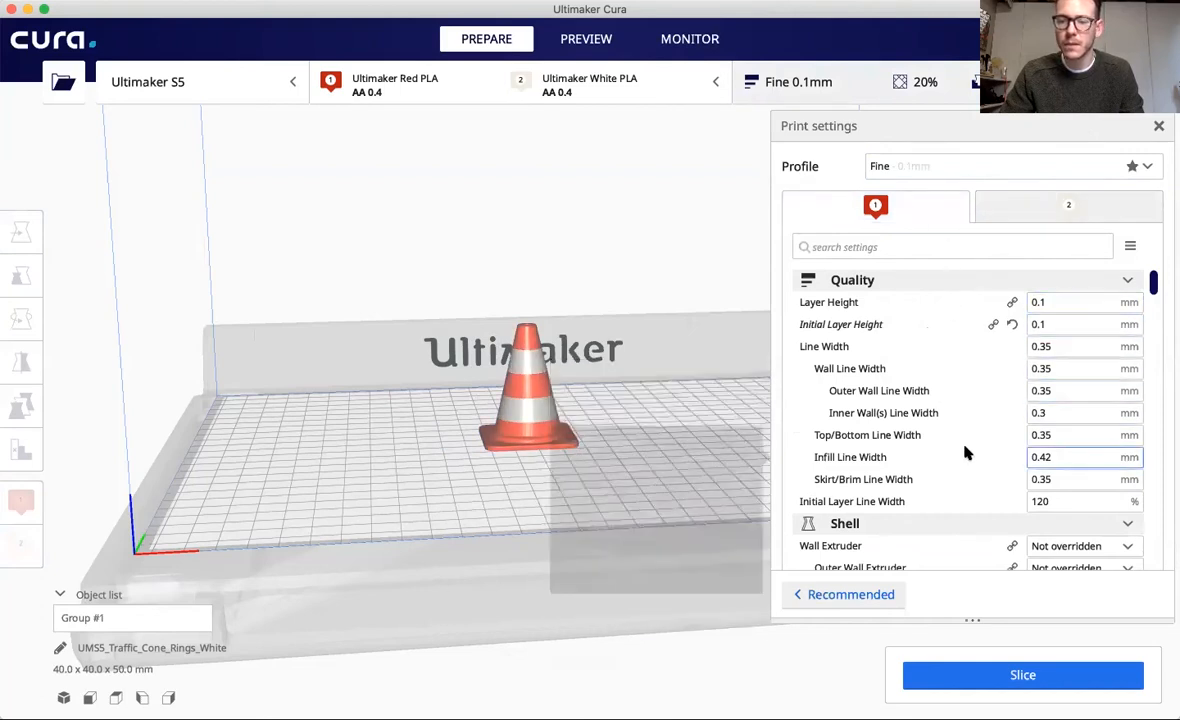
pyautogui.scroll(-5, 965, 452)
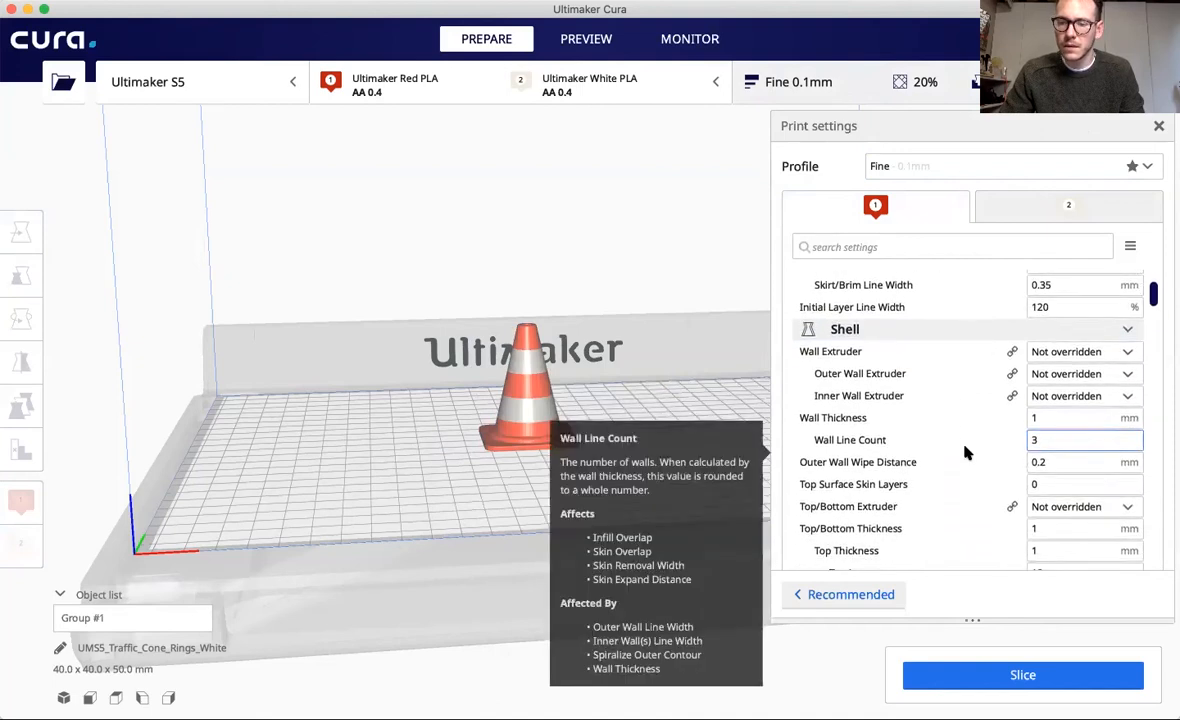
pyautogui.scroll(-1, 965, 452)
pyautogui.moveTo(1045, 381)
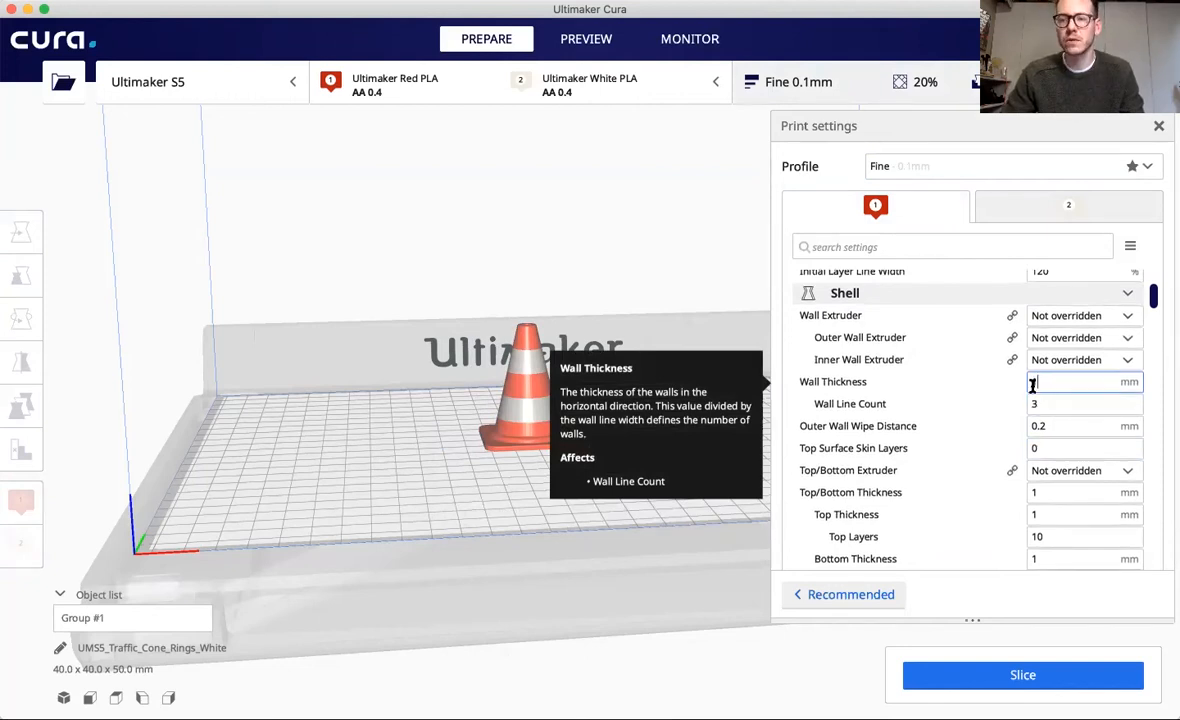
pyautogui.scroll(-6, 983, 407)
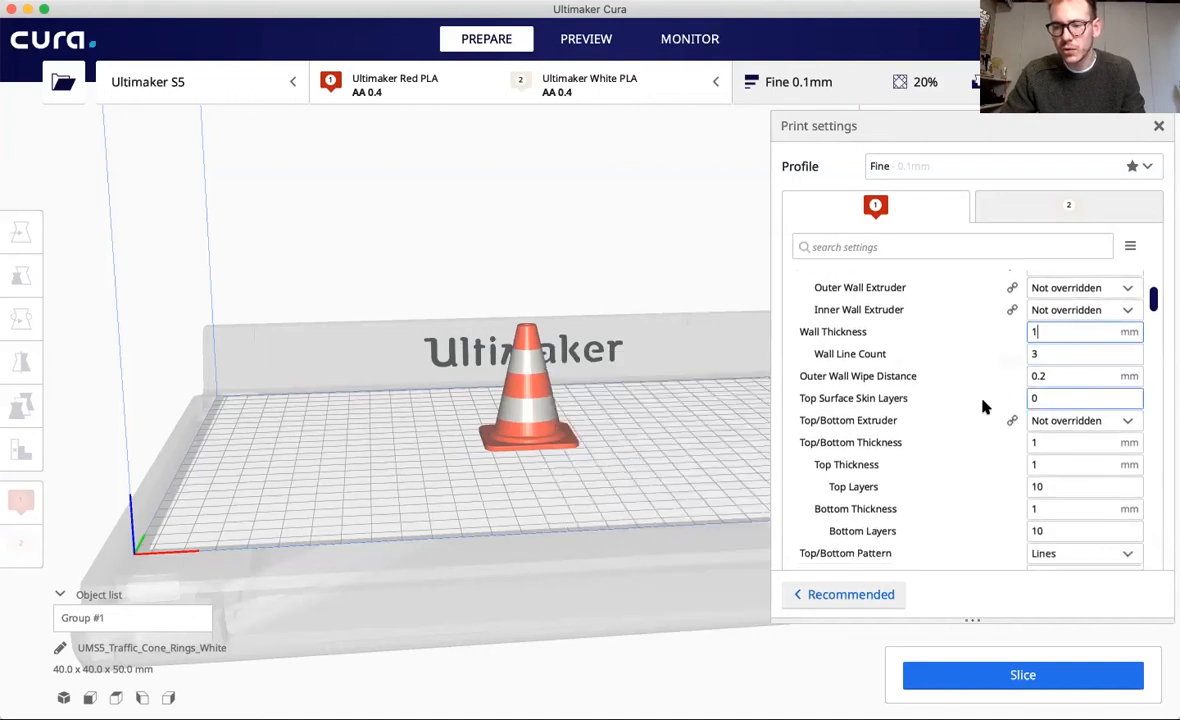
pyautogui.scroll(-6, 983, 407)
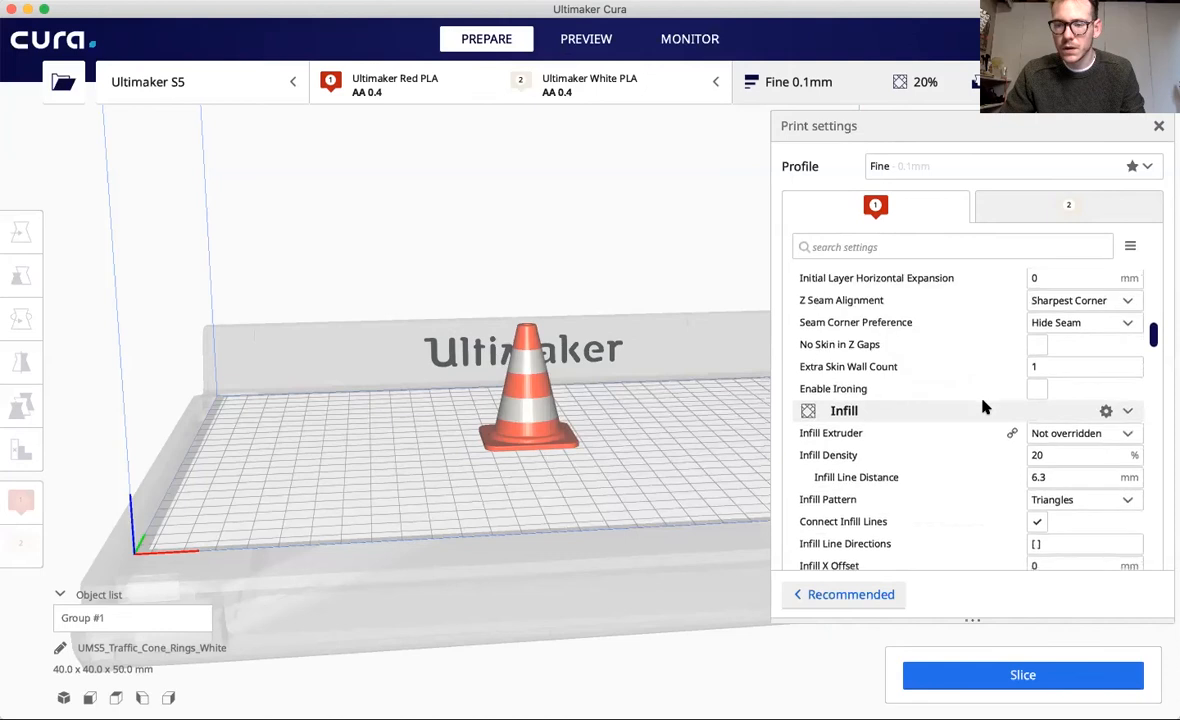
pyautogui.scroll(-3, 982, 405)
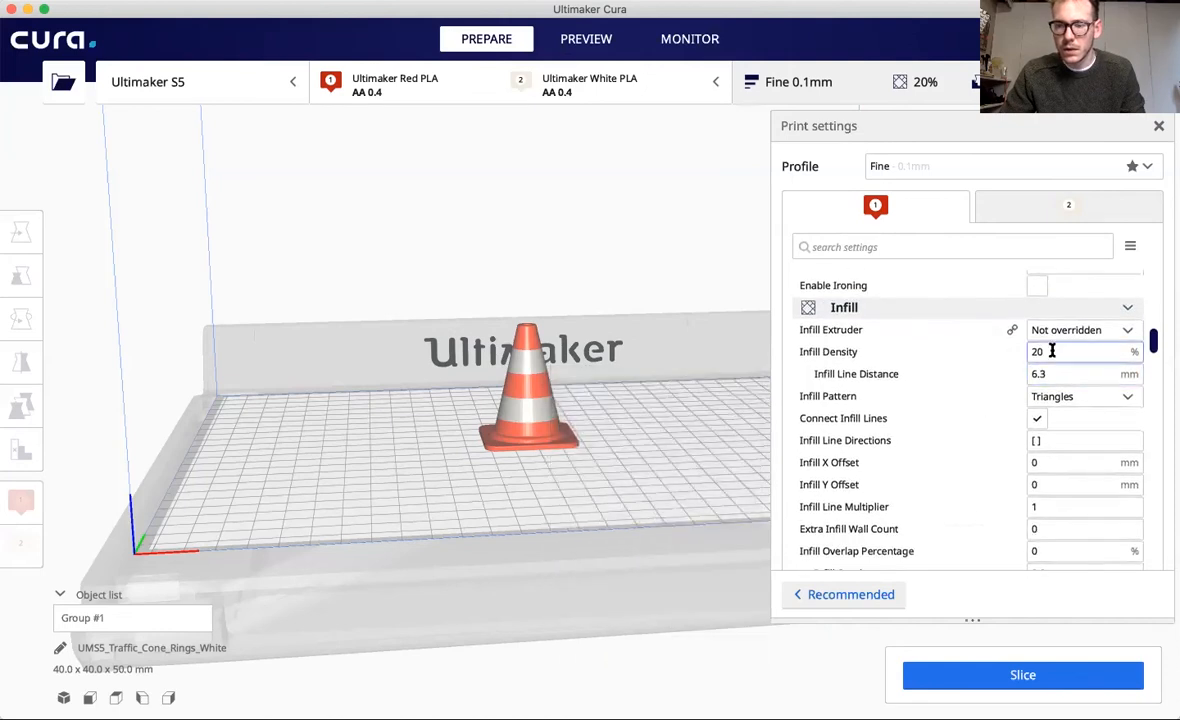
pyautogui.moveTo(1052, 347); pyautogui.dragTo(1017, 346)
pyautogui.write('0')
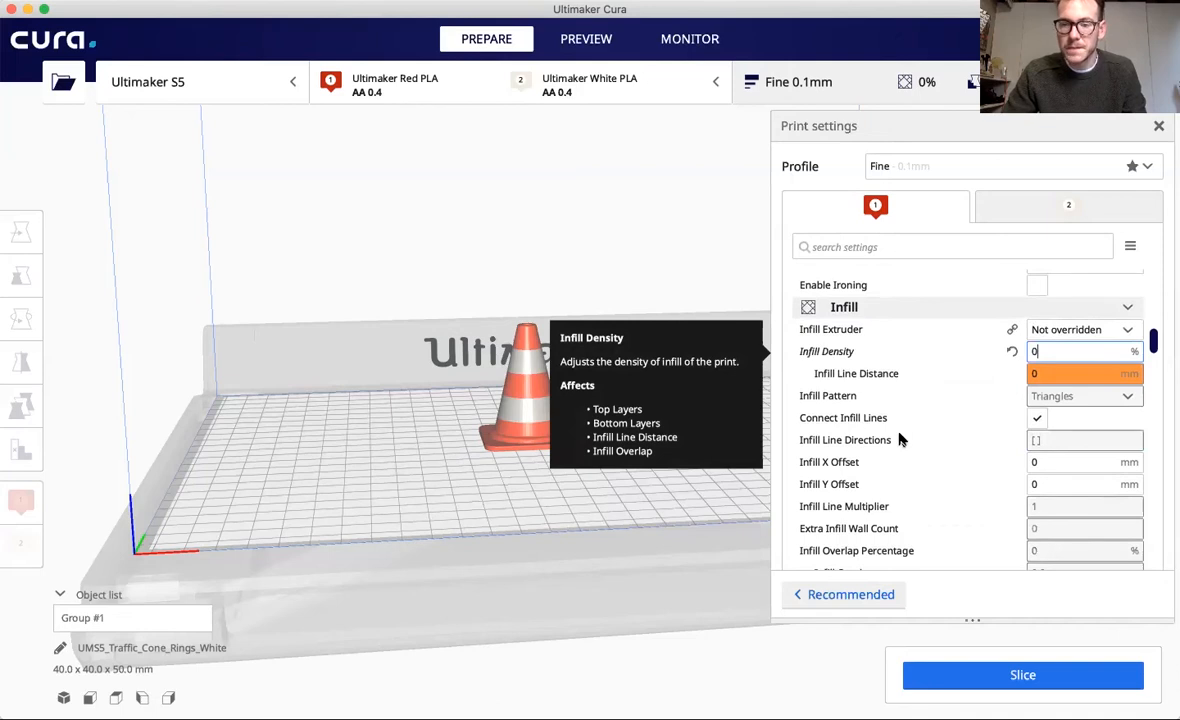
# Review extruder 1's speed, acceleration, jerk, travel and cooling settings down to the support section.
pyautogui.scroll(-15, 899, 439)
pyautogui.scroll(-10, 899, 439)
pyautogui.scroll(-10, 899, 439)
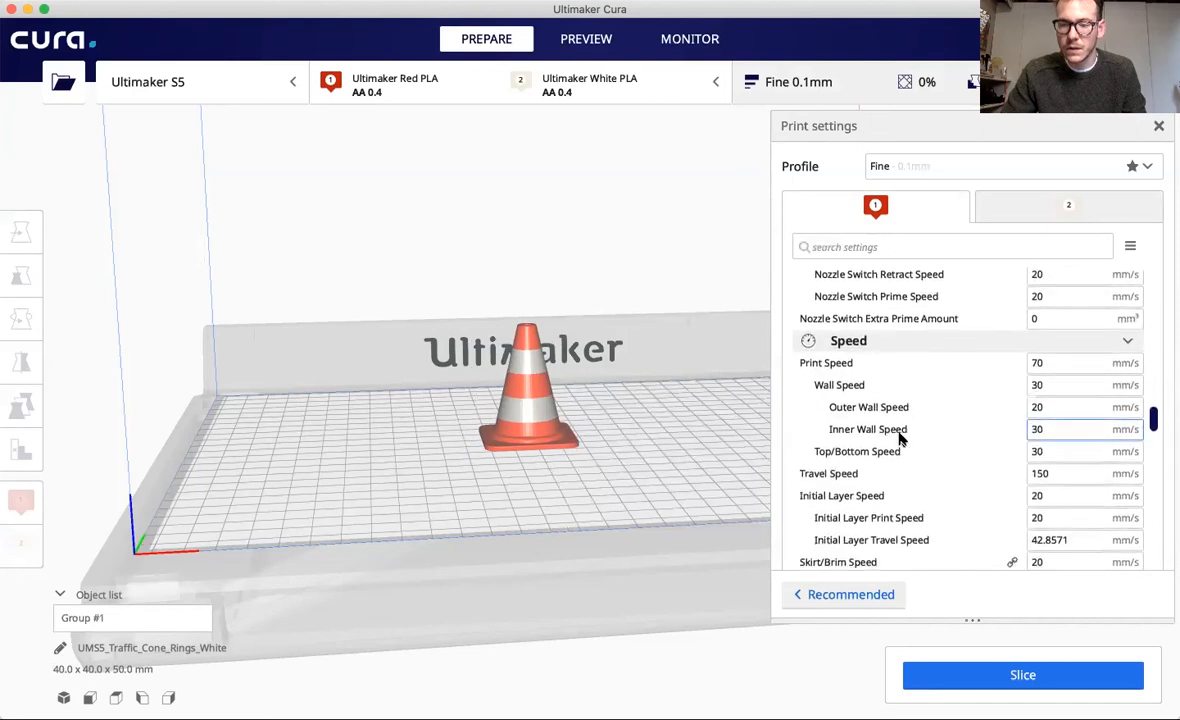
pyautogui.moveTo(1053, 322)
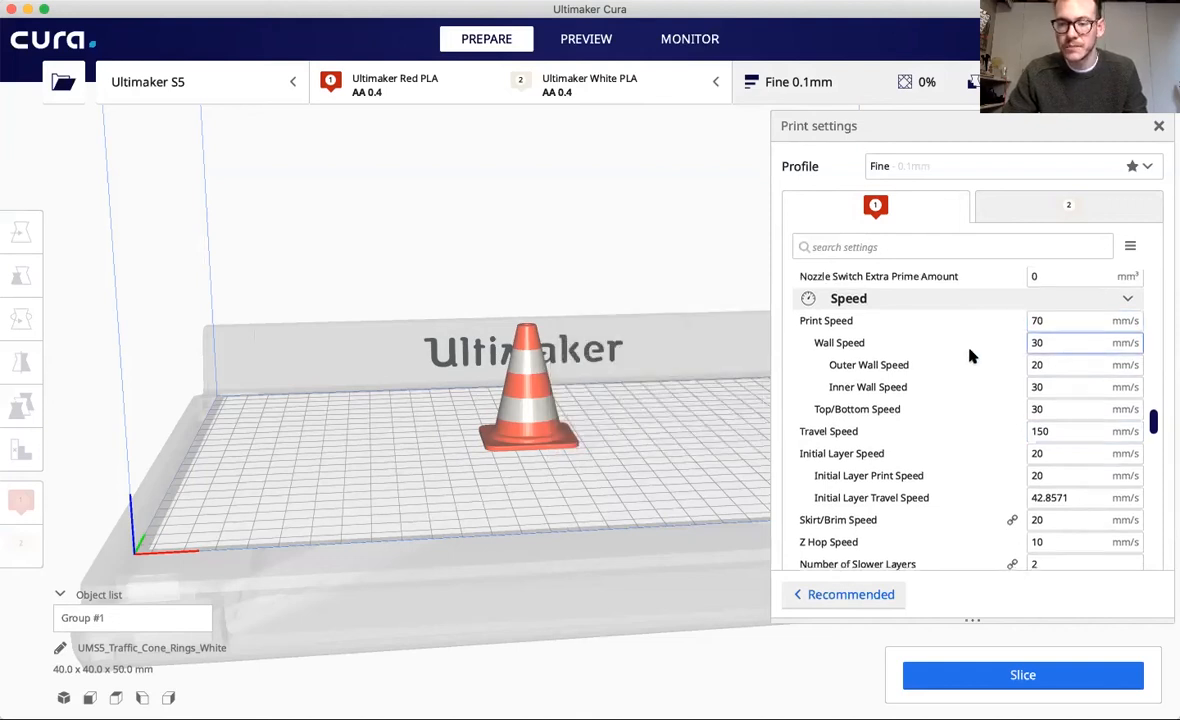
pyautogui.scroll(-5, 972, 353)
pyautogui.scroll(-10, 970, 355)
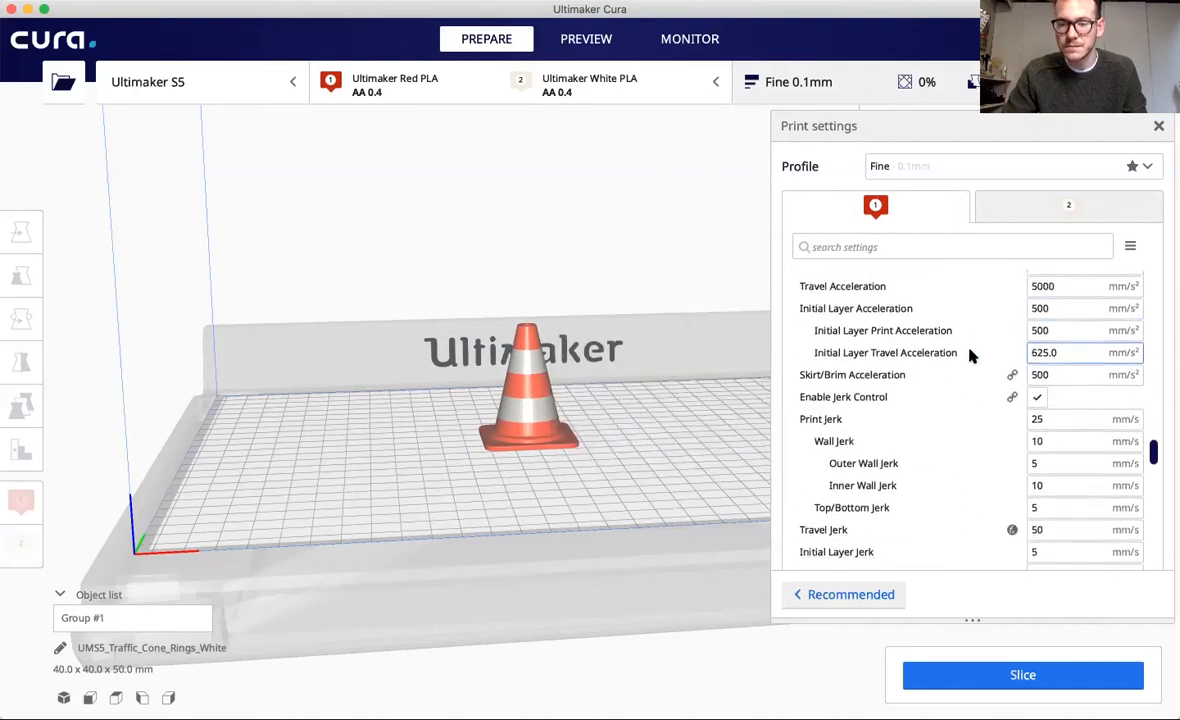
pyautogui.scroll(-10, 970, 355)
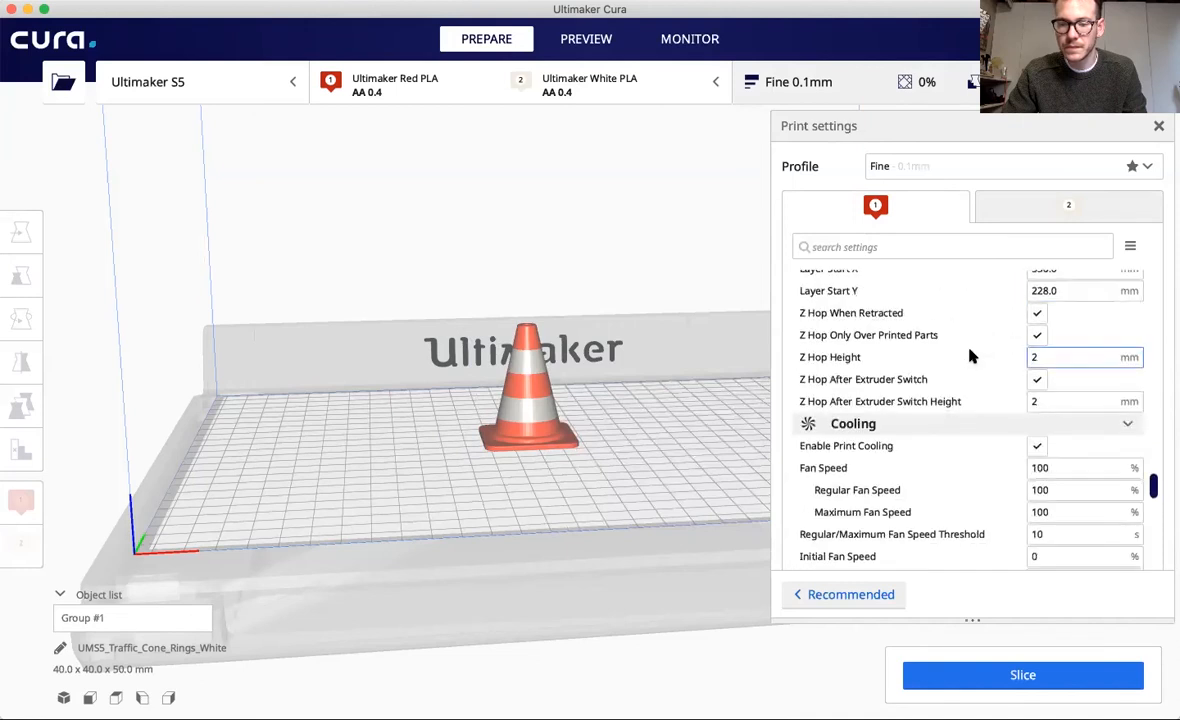
pyautogui.scroll(-2, 970, 355)
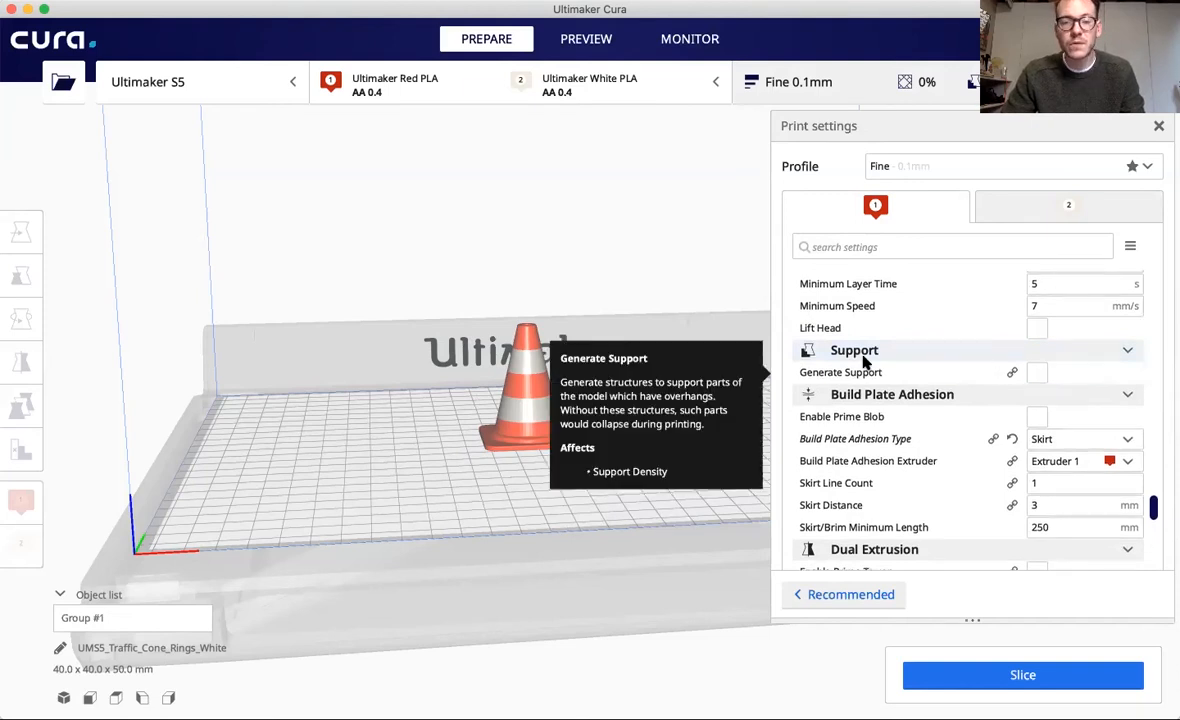
# Enable support generation to examine the support extruder options, and disable it again.
pyautogui.click(1037, 372)
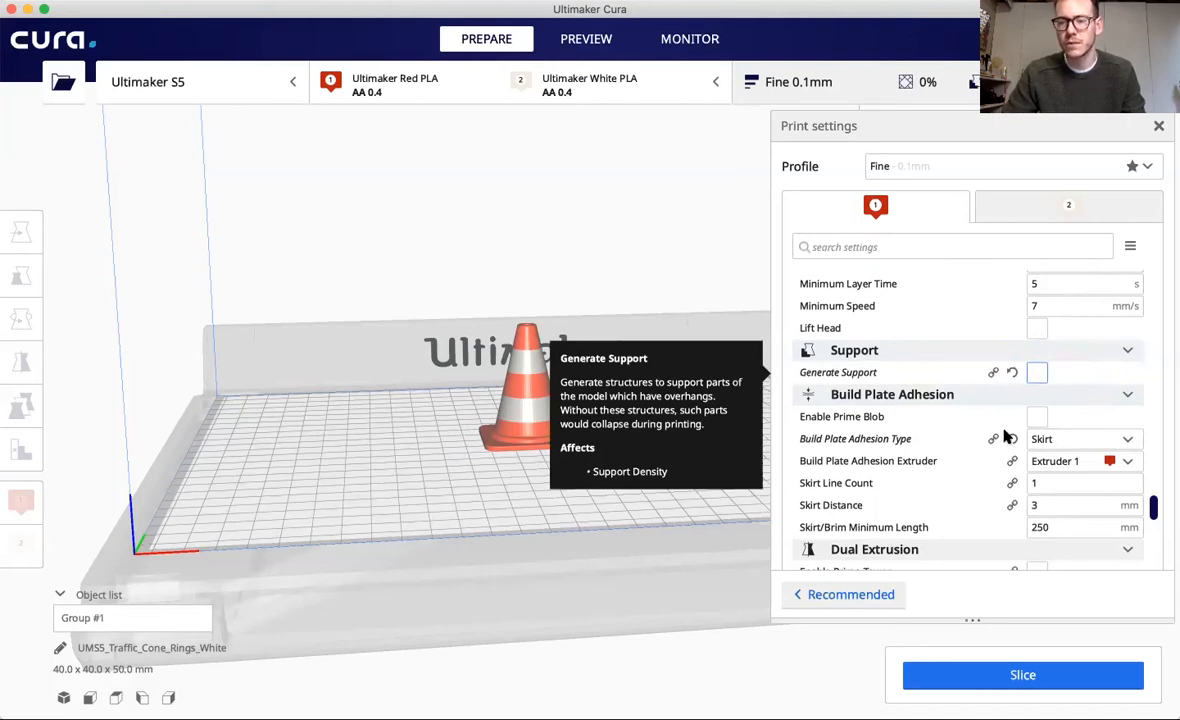
pyautogui.scroll(4, 1040, 374)
pyautogui.scroll(2, 966, 358)
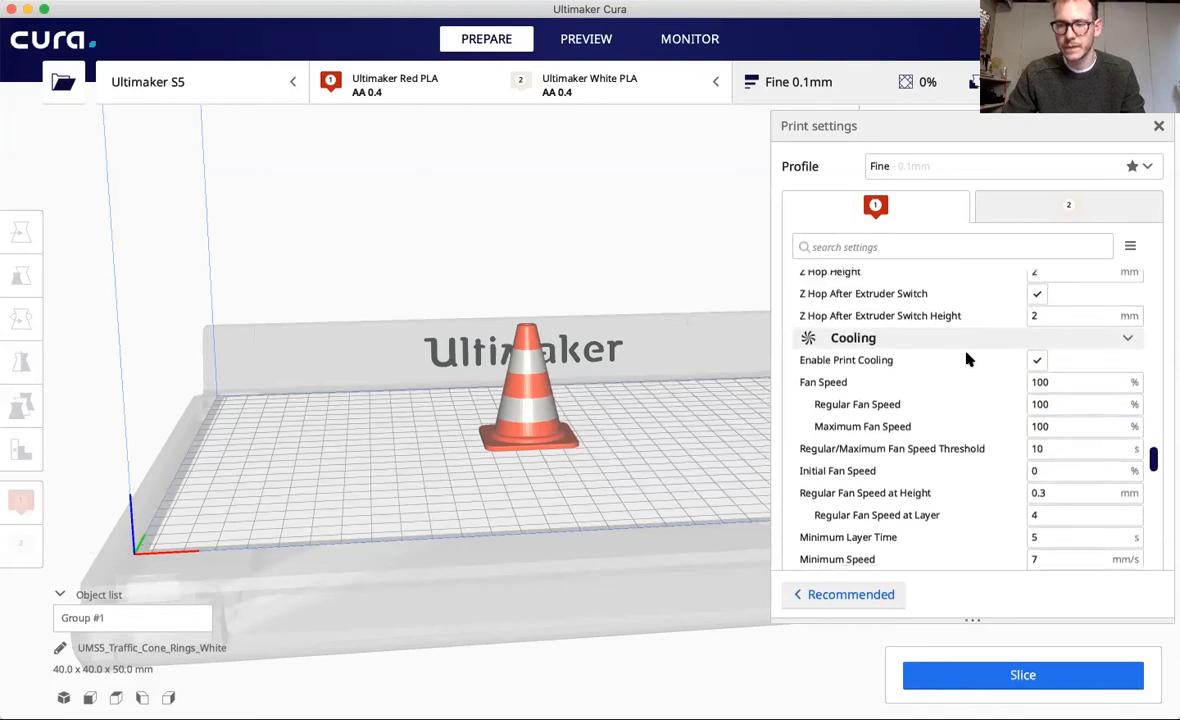
pyautogui.scroll(-3, 966, 358)
pyautogui.scroll(-3, 966, 358)
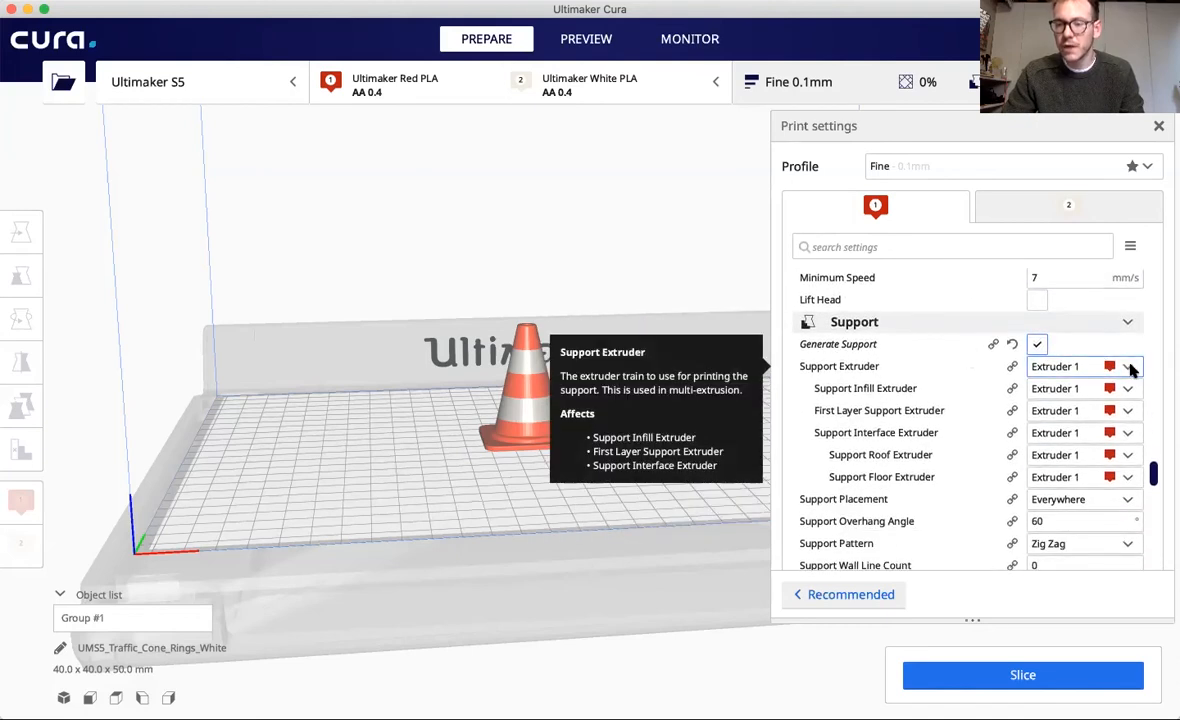
pyautogui.click(1121, 367)
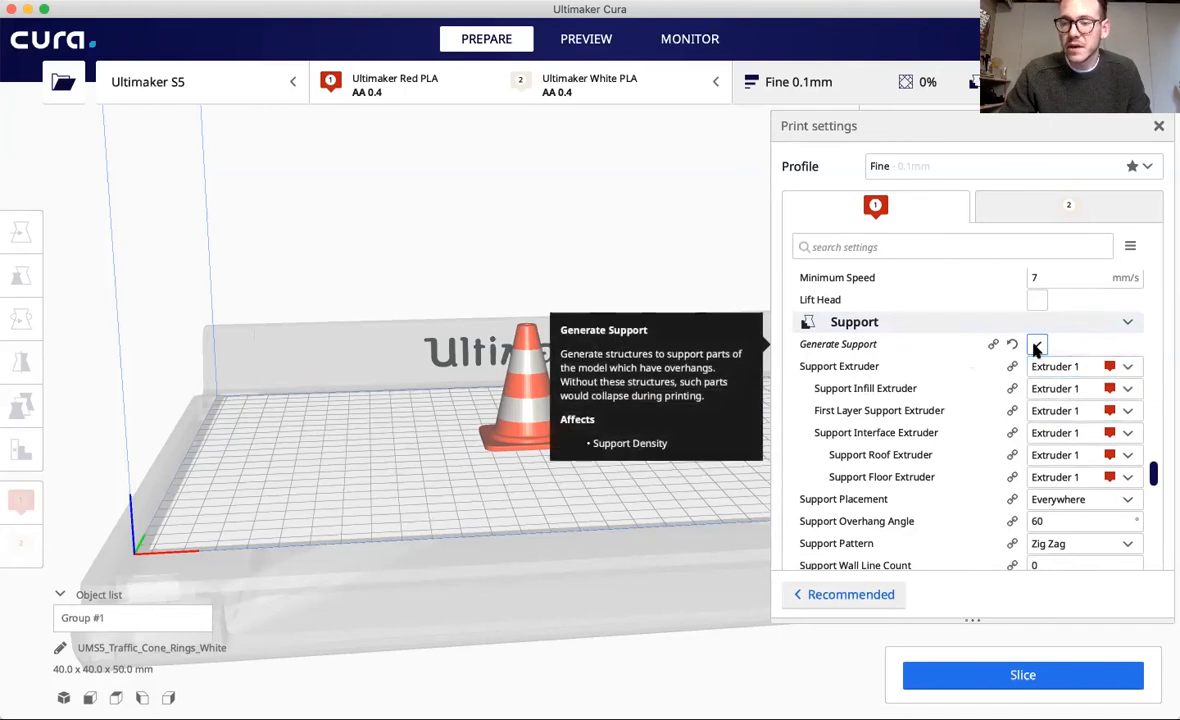
pyautogui.click(1036, 345)
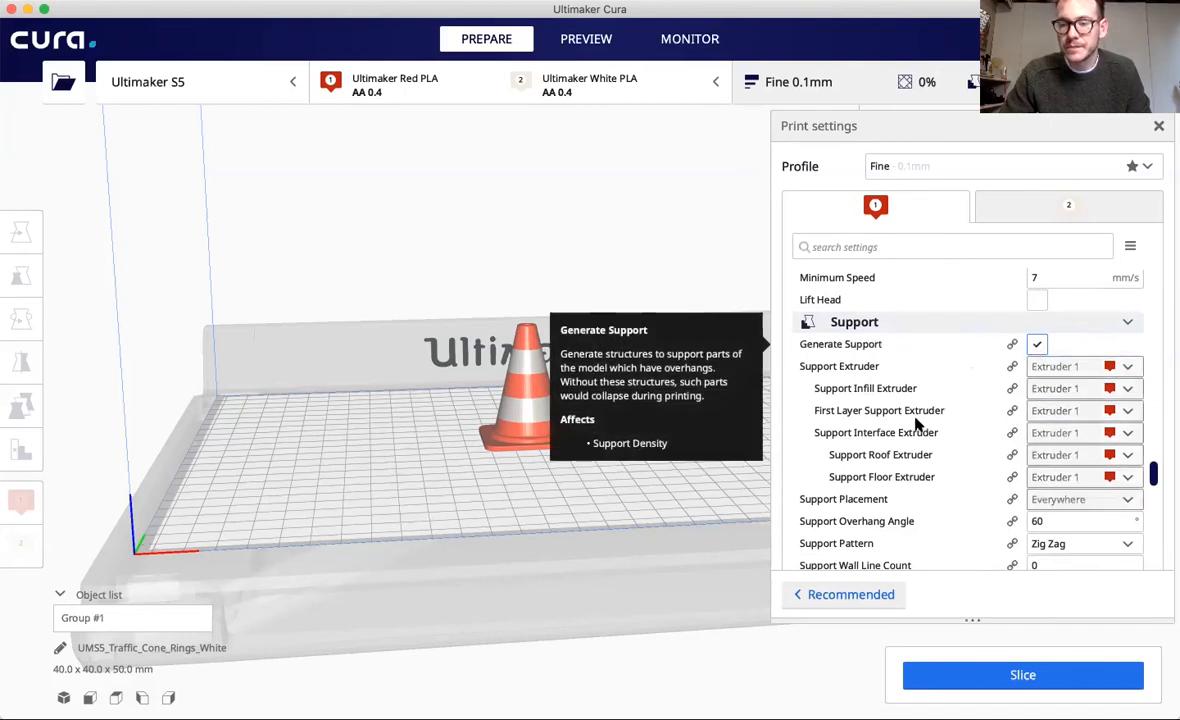
# Review extruder 1's build plate adhesion, dual extrusion, mesh fixes, special modes and experimental settings.
pyautogui.scroll(-10, 915, 425)
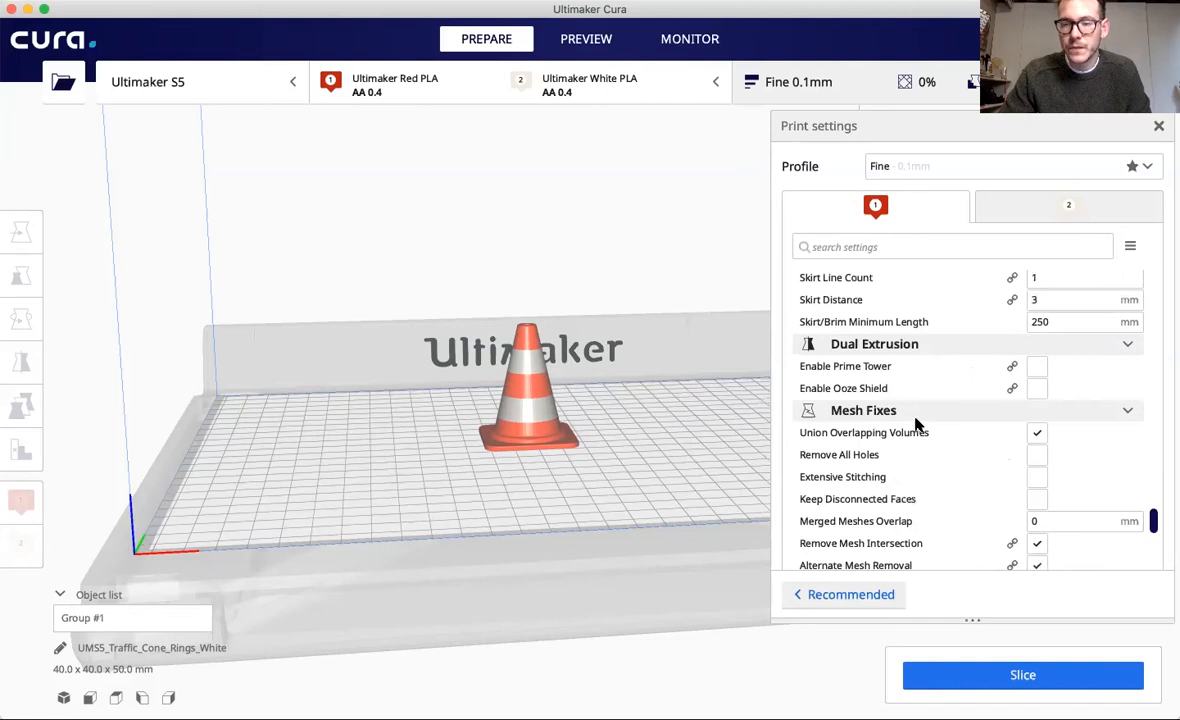
pyautogui.scroll(5, 915, 425)
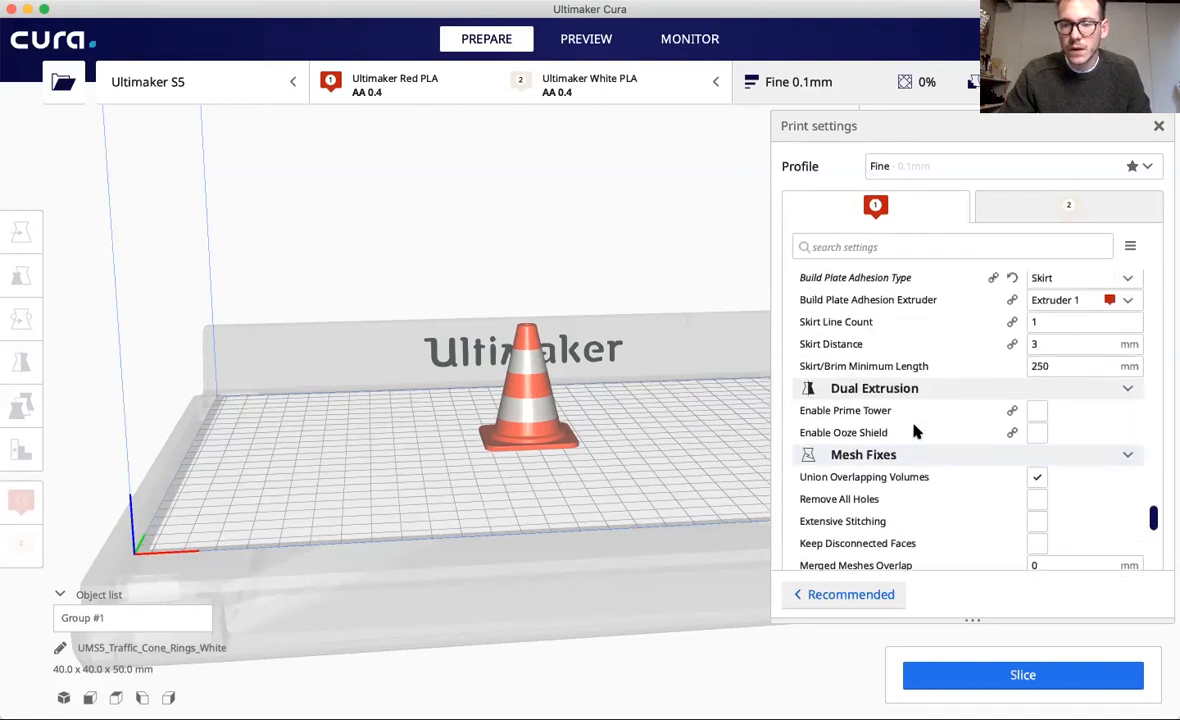
pyautogui.scroll(1, 915, 430)
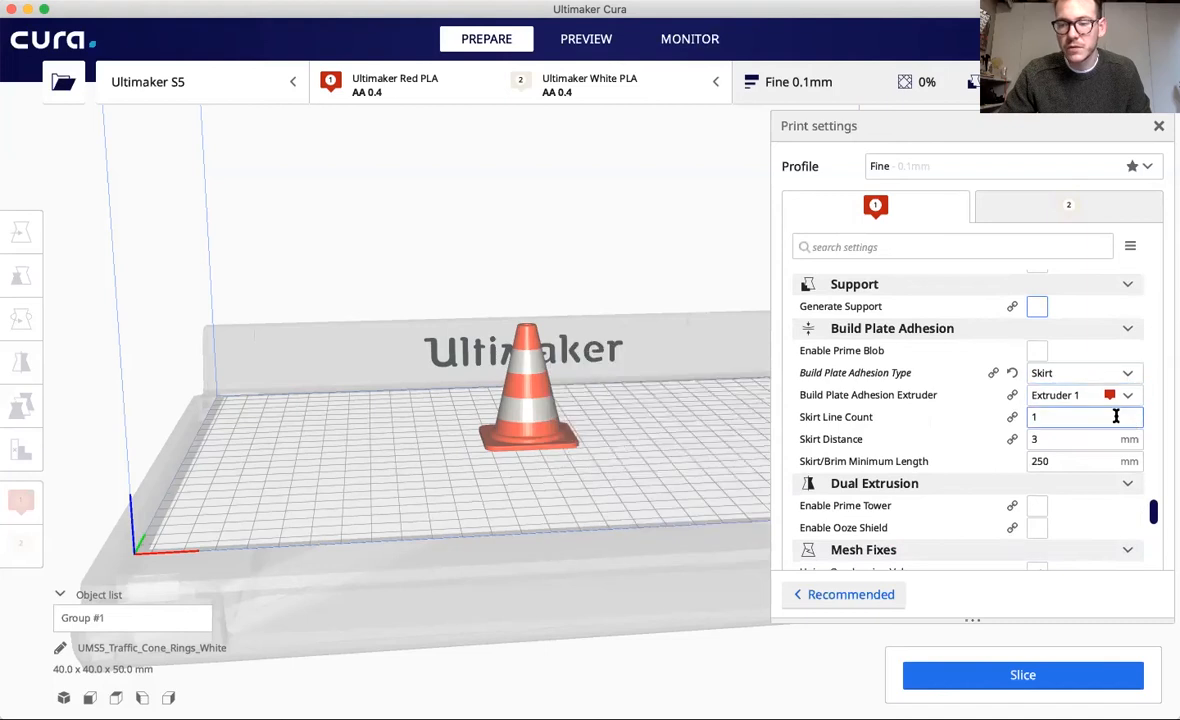
pyautogui.scroll(-10, 1055, 472)
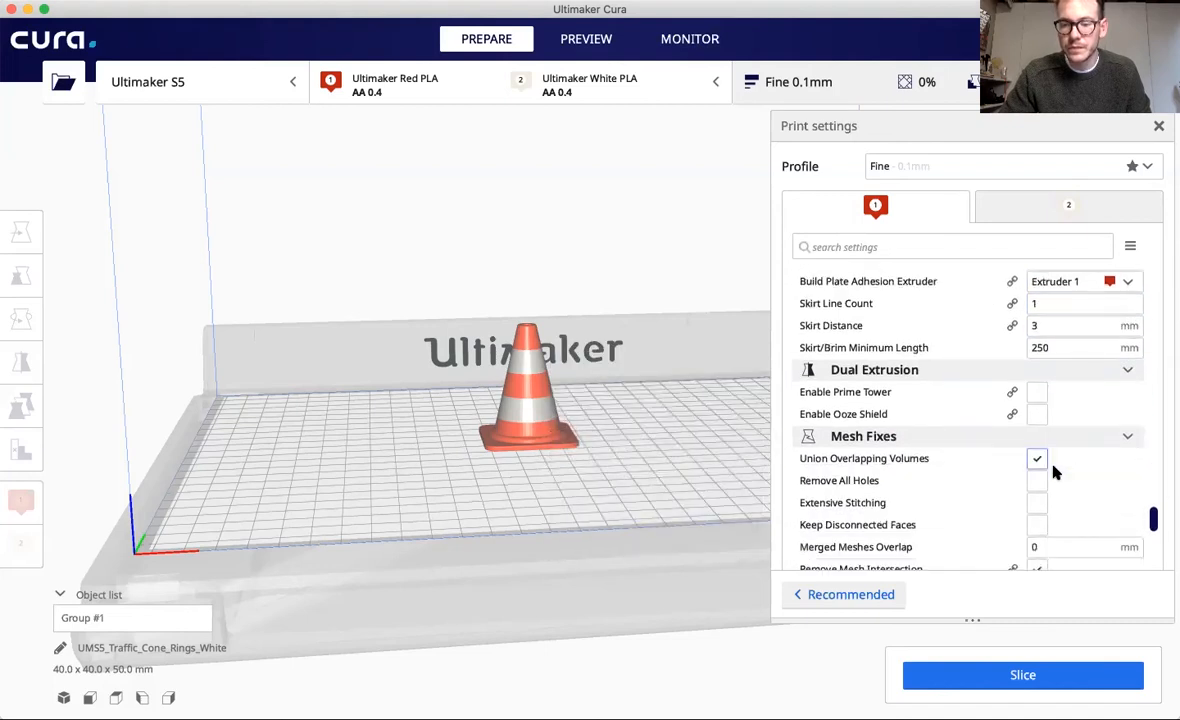
pyautogui.scroll(-8, 1055, 472)
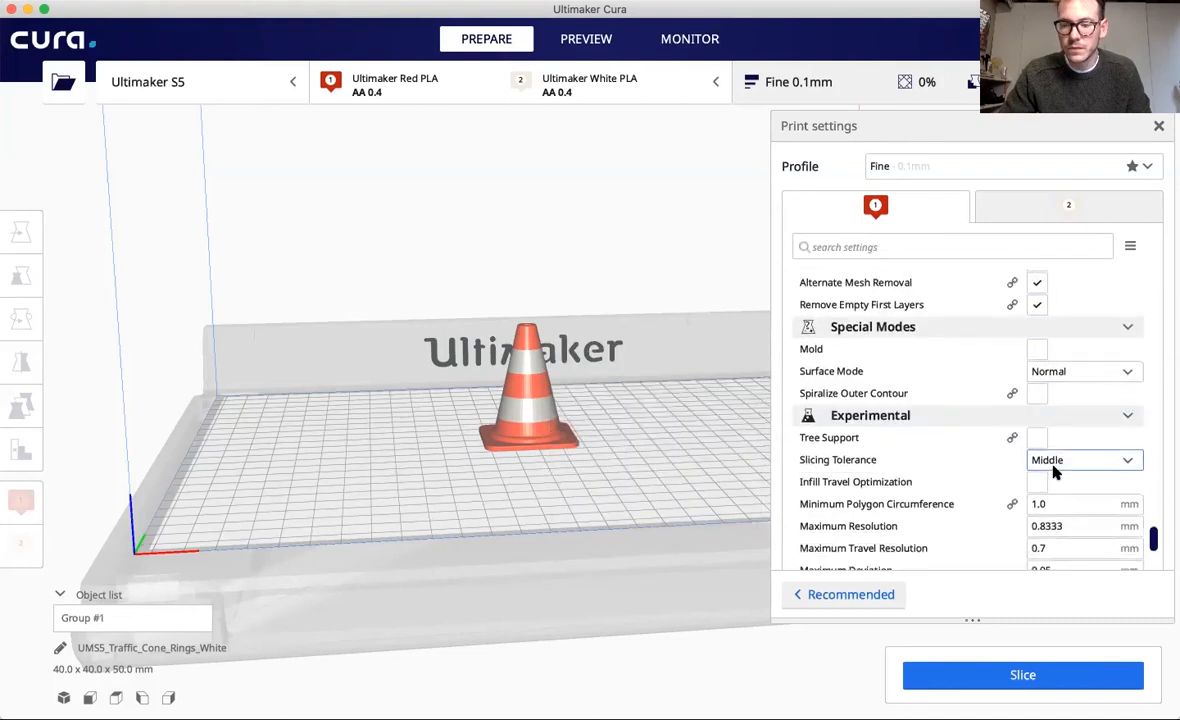
pyautogui.scroll(-5, 1055, 472)
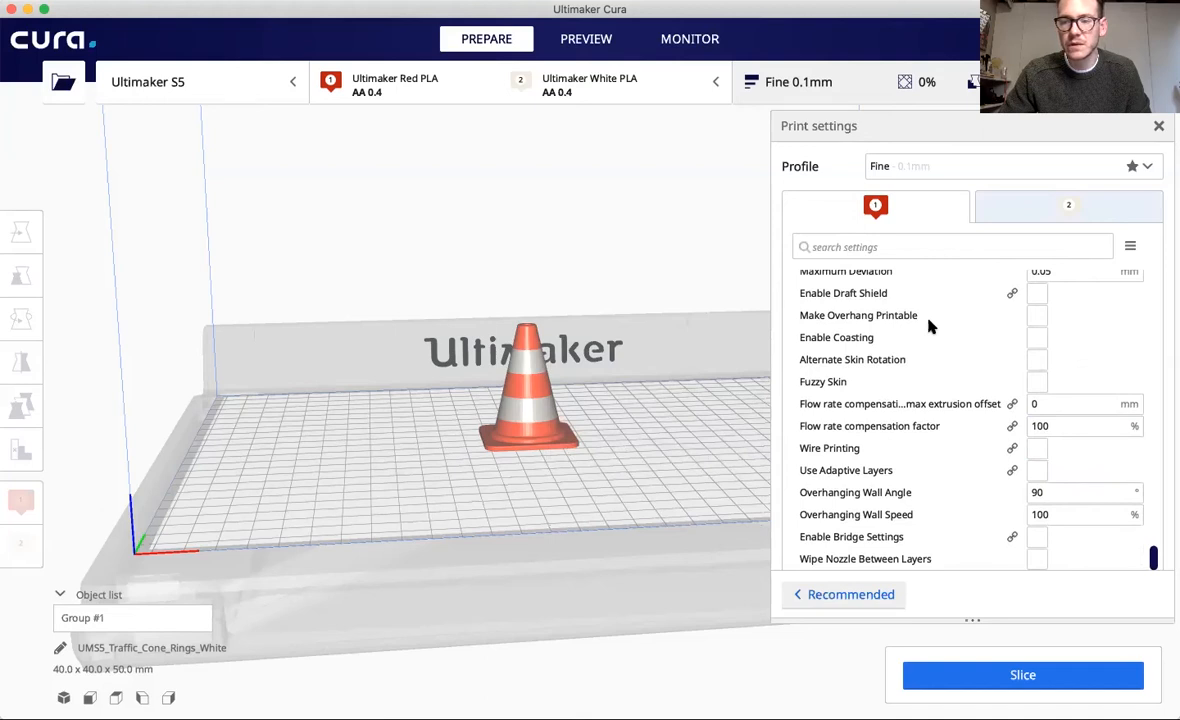
# Switch to extruder 2's print settings, check the build plate adhesion options, and set its infill density to 0%.
pyautogui.scroll(9, 928, 364)
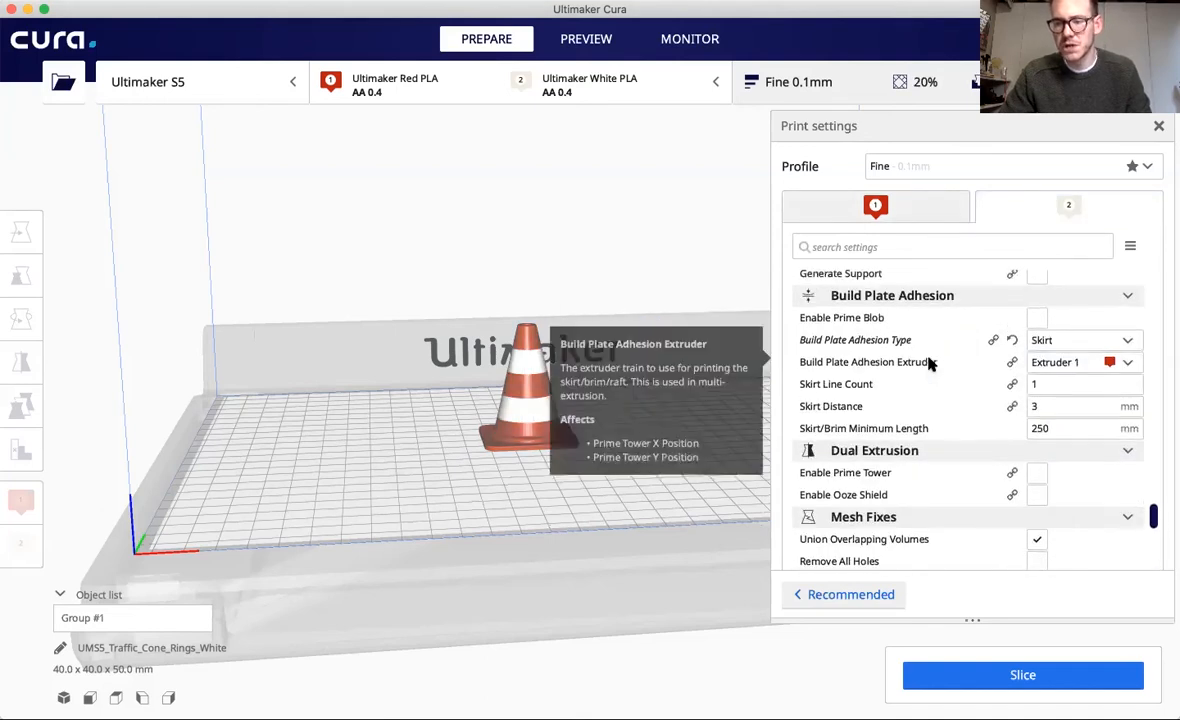
pyautogui.scroll(2, 928, 364)
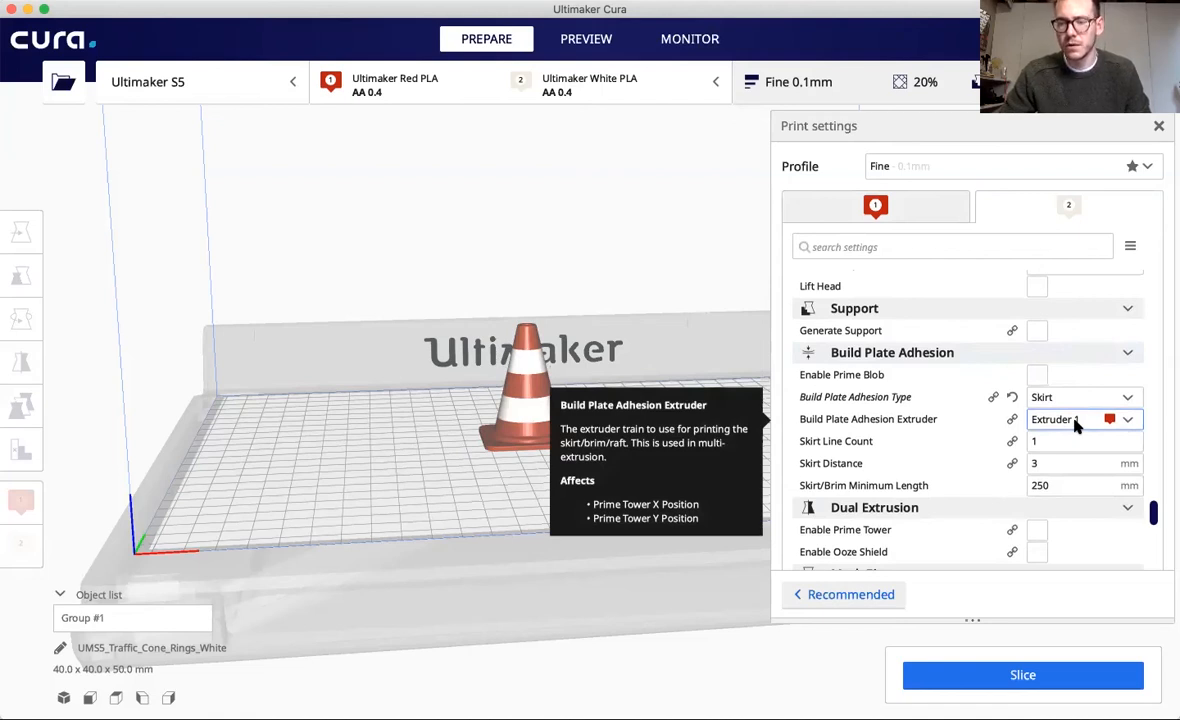
pyautogui.scroll(20, 1075, 424)
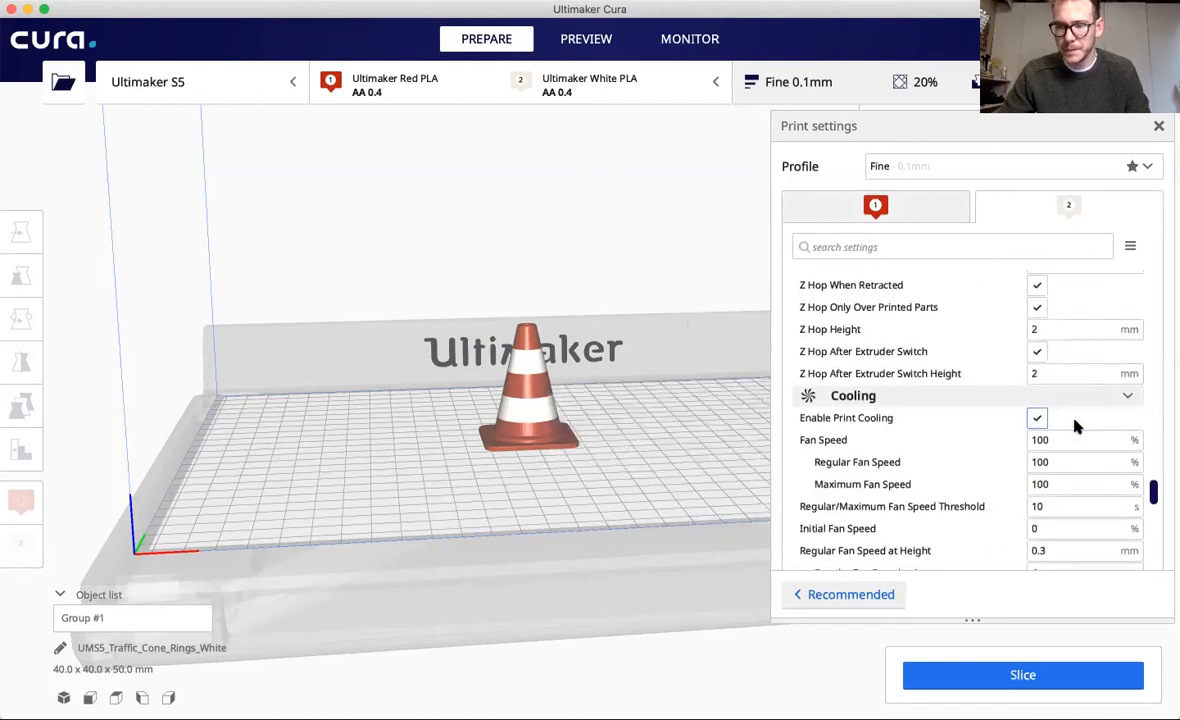
pyautogui.scroll(20, 1075, 424)
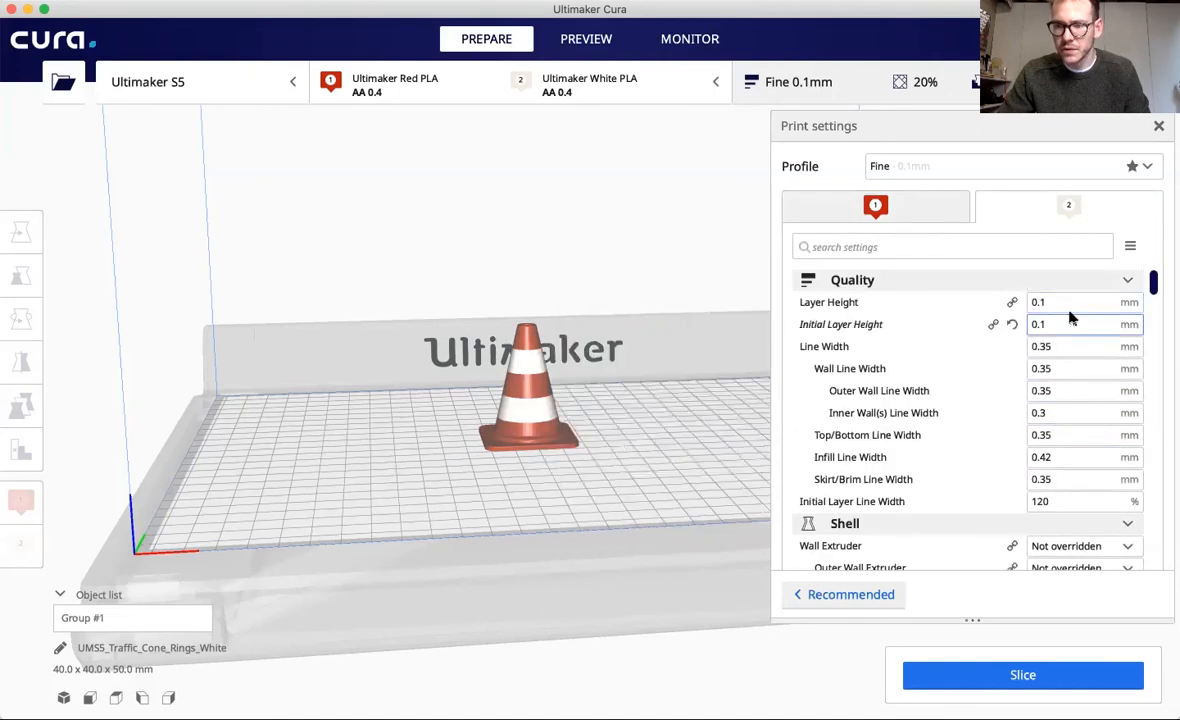
pyautogui.scroll(-15, 1040, 451)
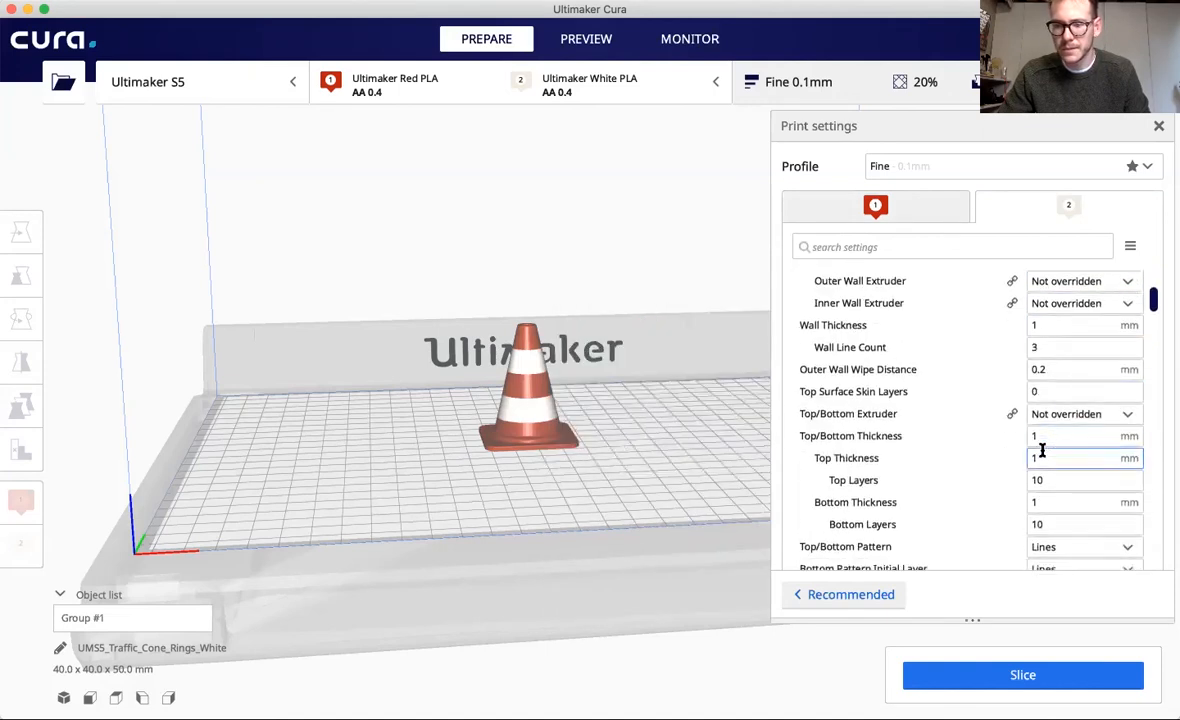
pyautogui.scroll(-15, 1040, 451)
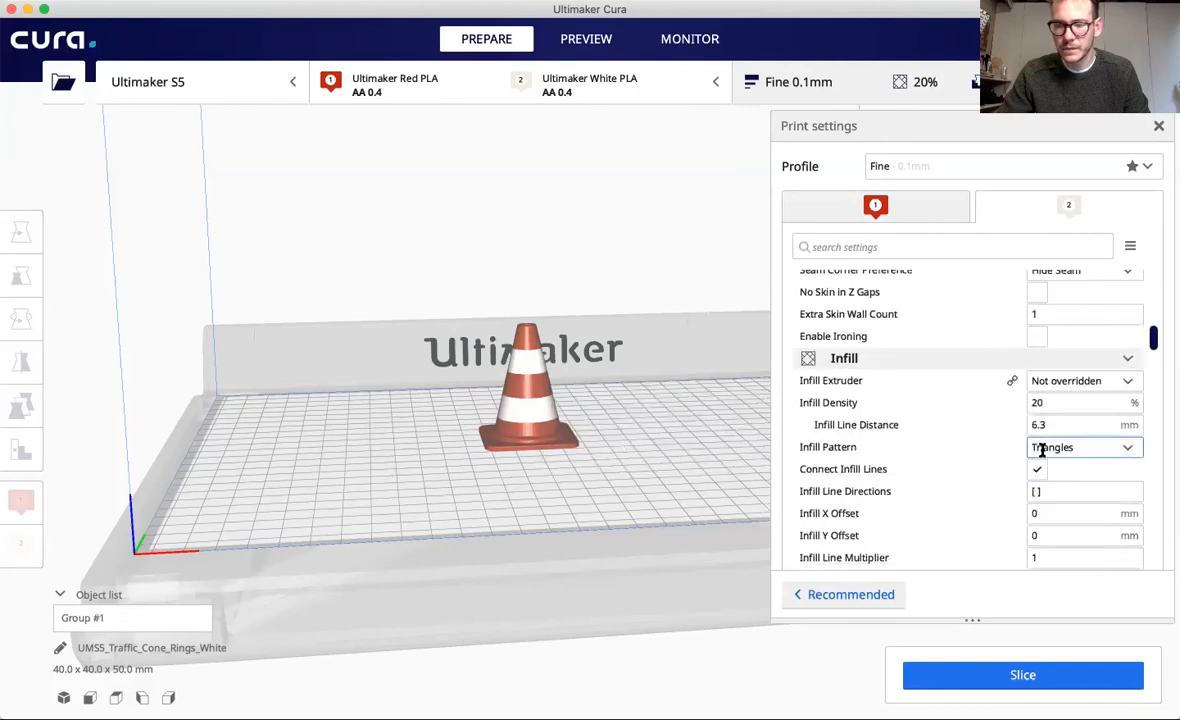
pyautogui.scroll(-2, 1040, 451)
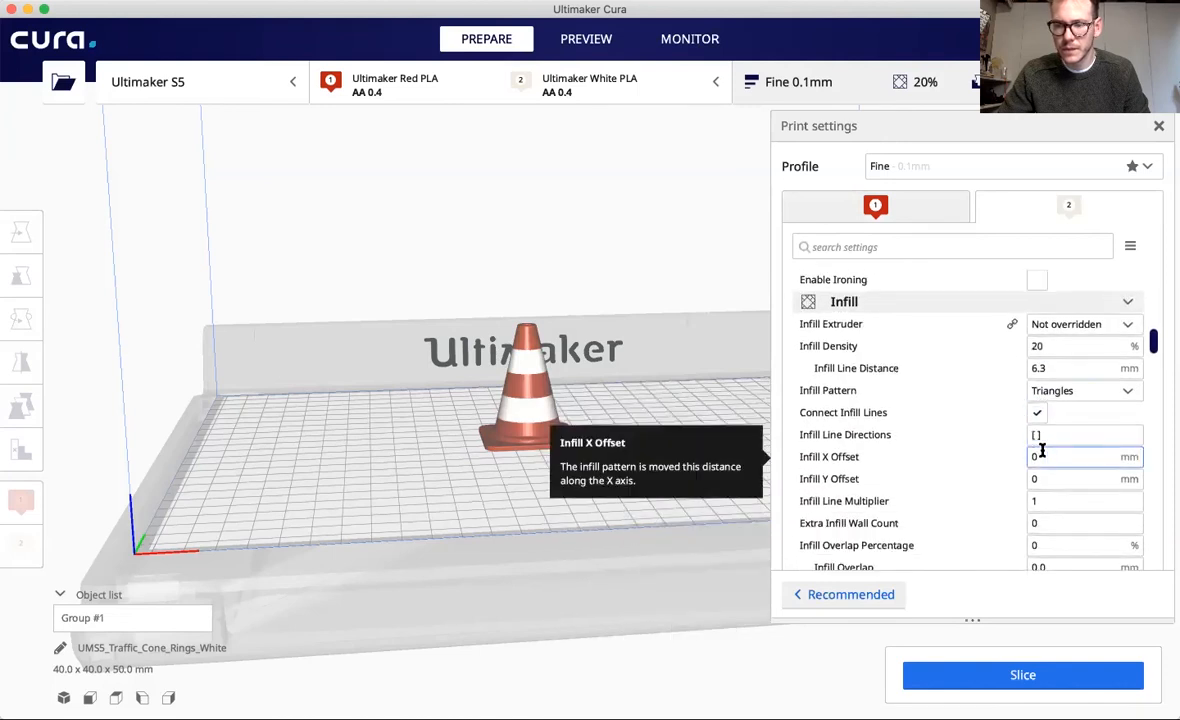
pyautogui.click(1055, 346)
pyautogui.press('BackSpace')
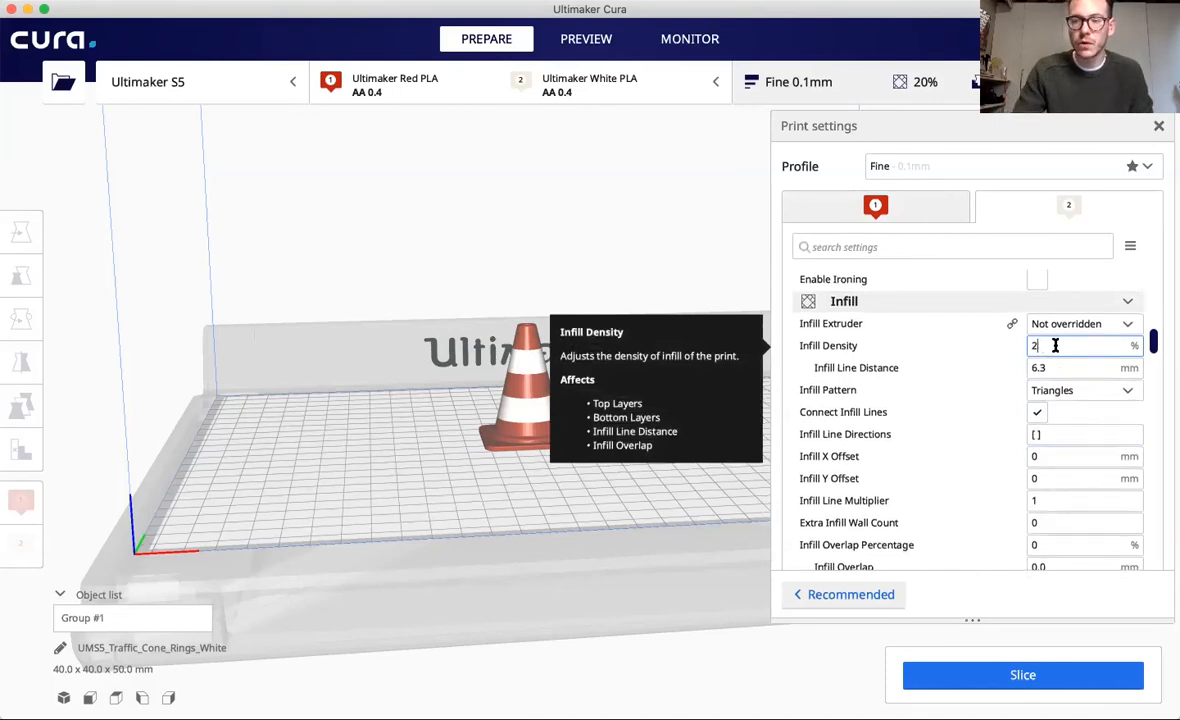
pyautogui.press('BackSpace')
pyautogui.write('0')
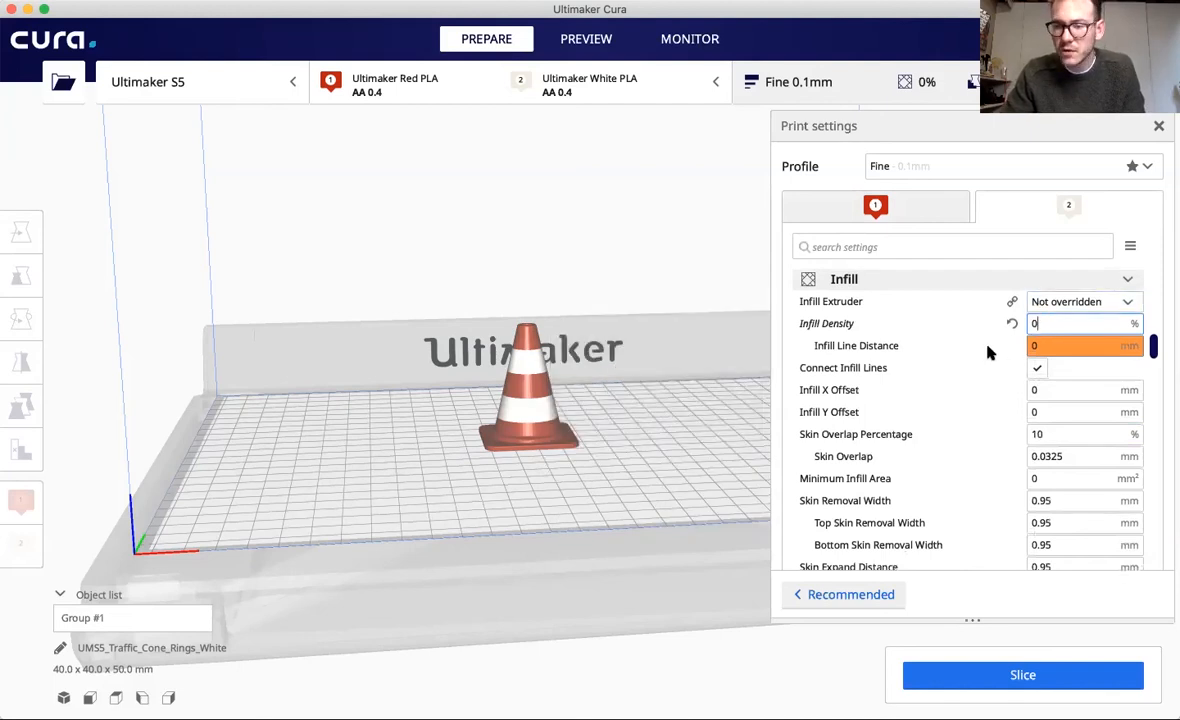
pyautogui.scroll(-8, 962, 481)
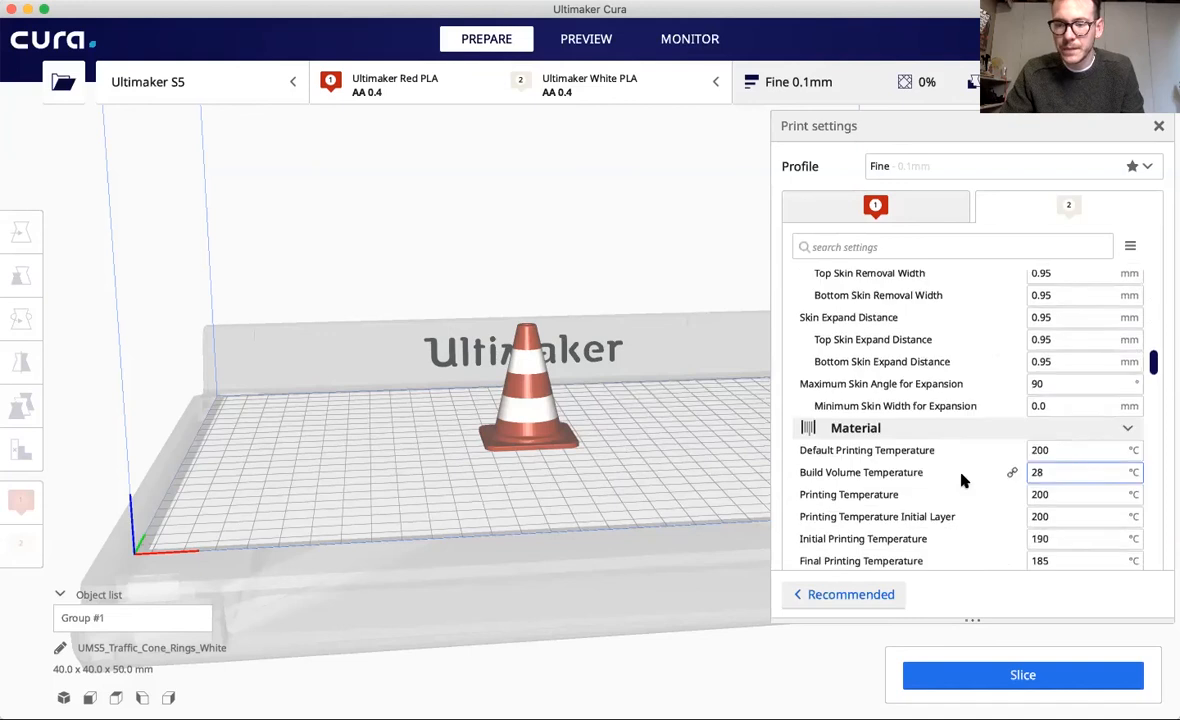
# Review extruder 2's material, speed, travel, cooling, support, build plate adhesion, special modes and experimental settings.
pyautogui.scroll(-10, 962, 481)
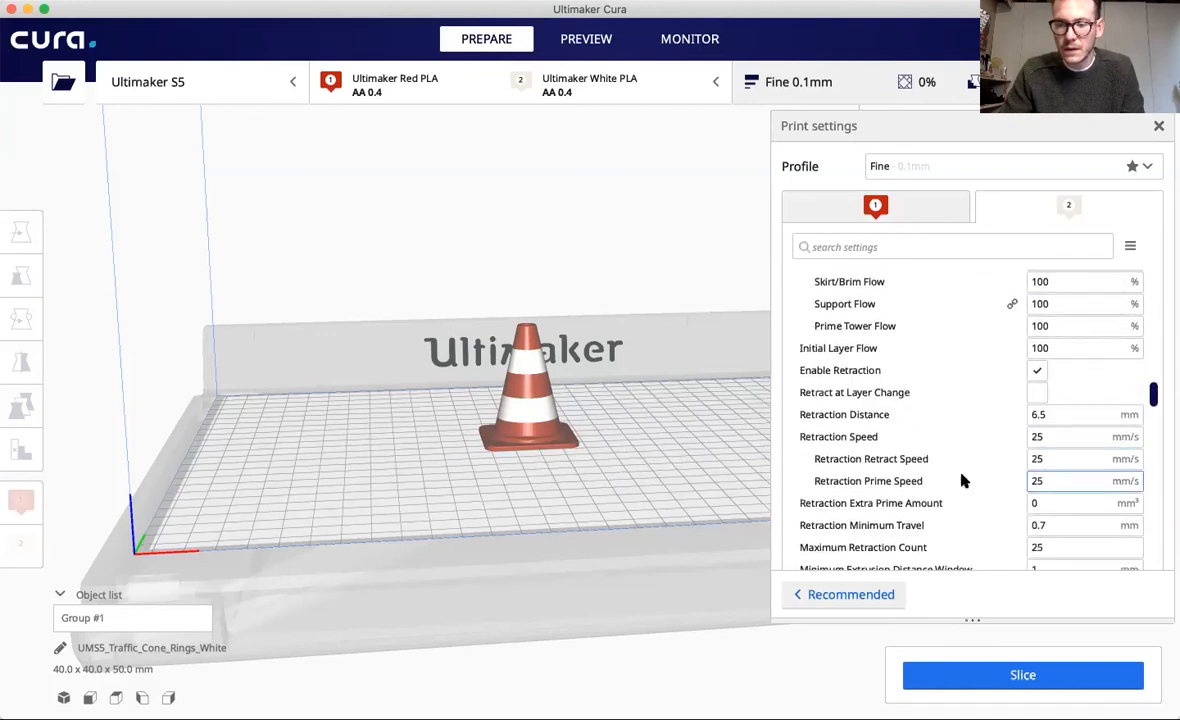
pyautogui.scroll(-10, 962, 481)
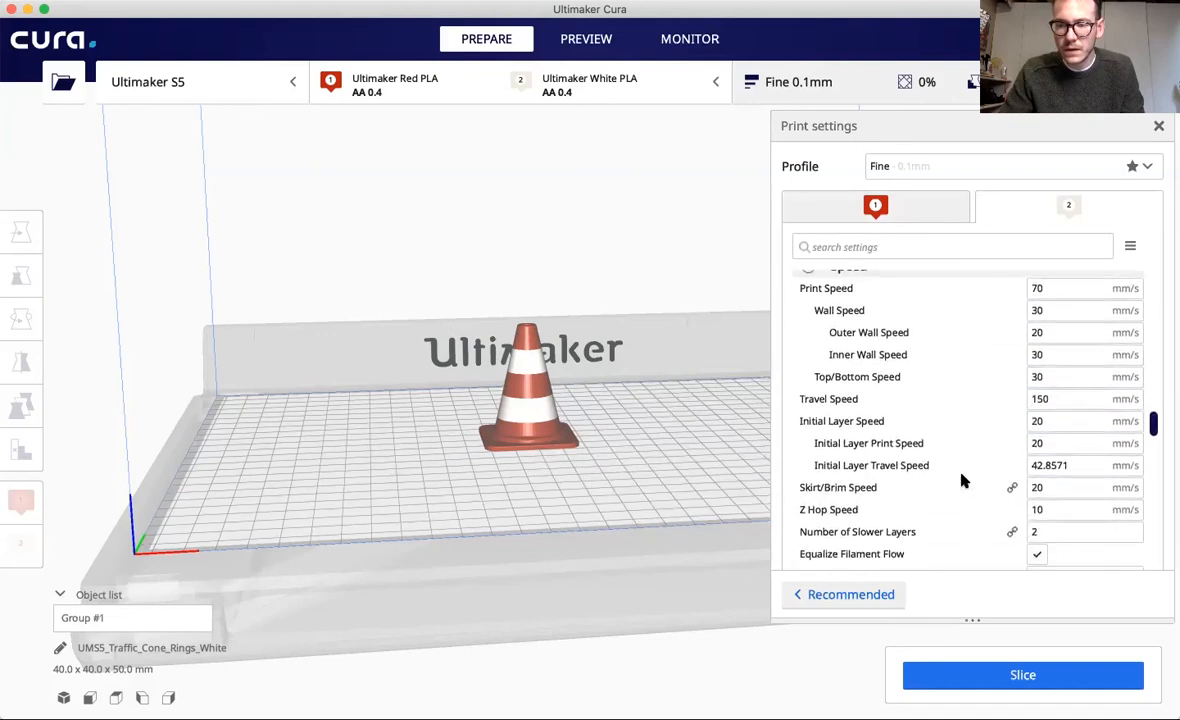
pyautogui.click(1047, 289)
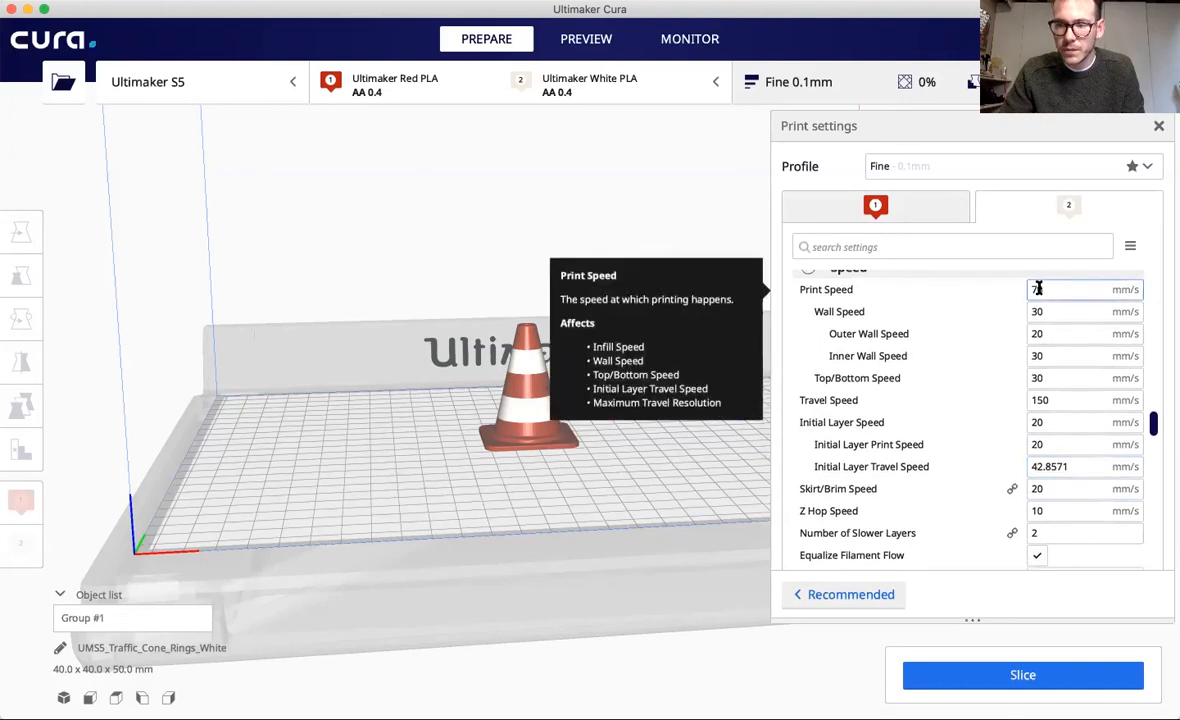
pyautogui.scroll(-5, 970, 356)
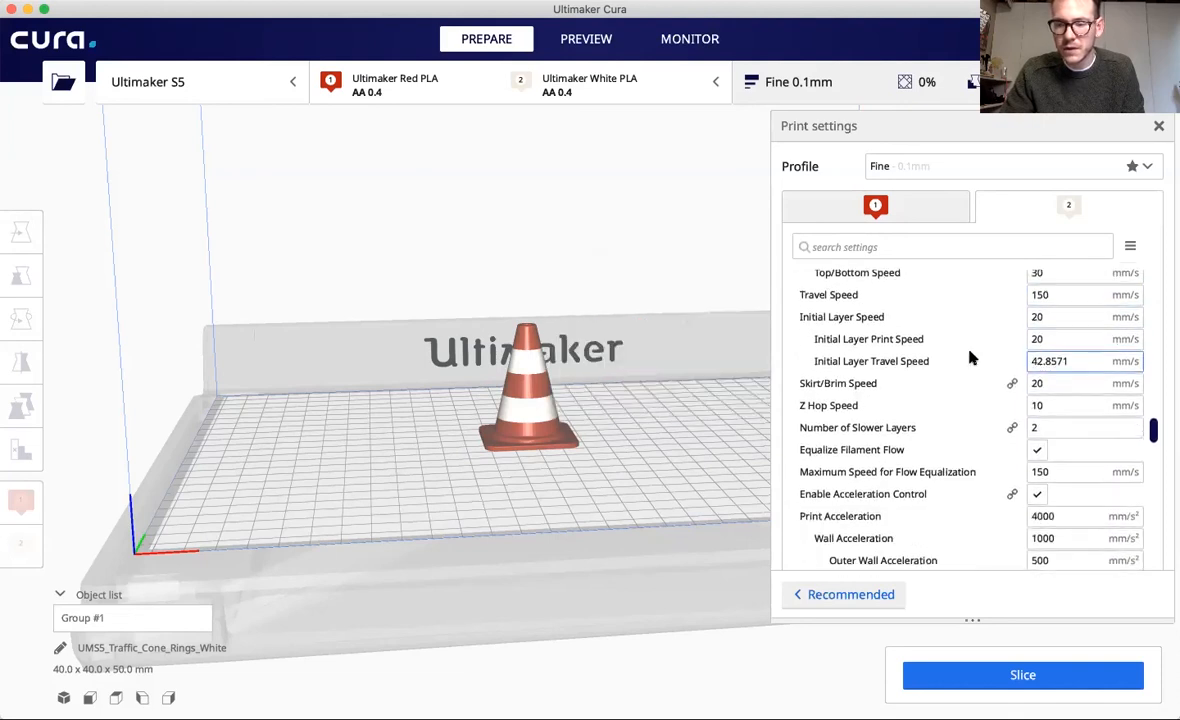
pyautogui.scroll(-10, 970, 357)
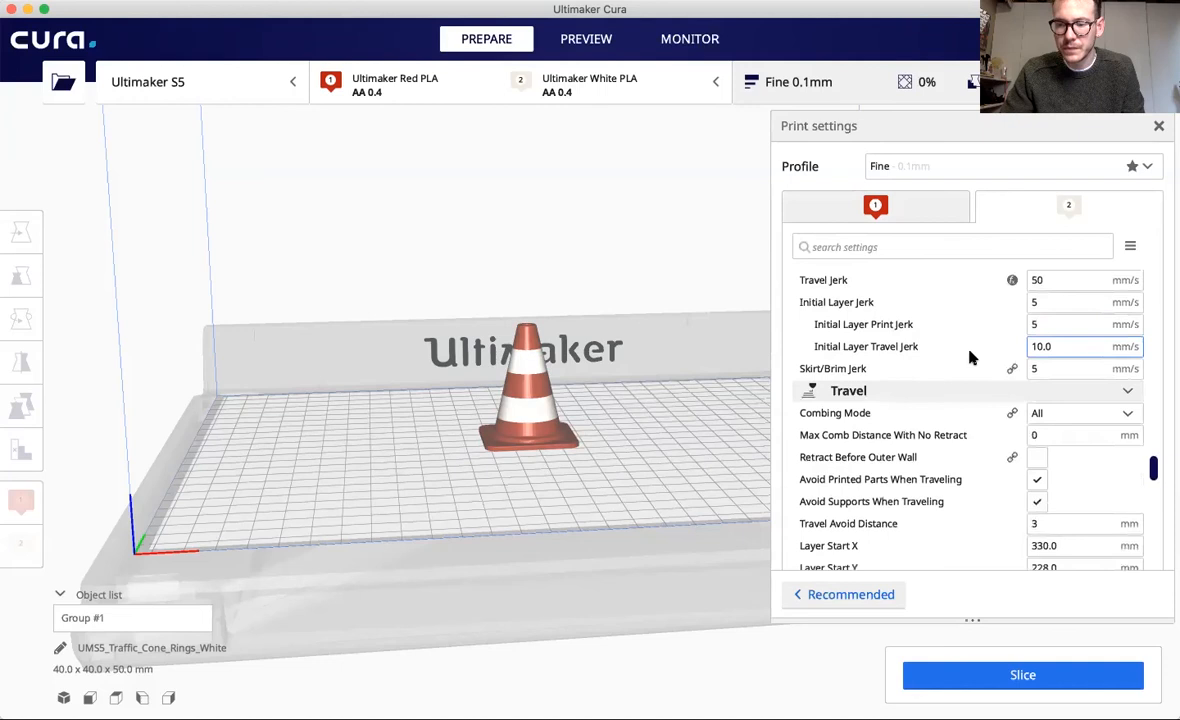
pyautogui.scroll(-8, 970, 357)
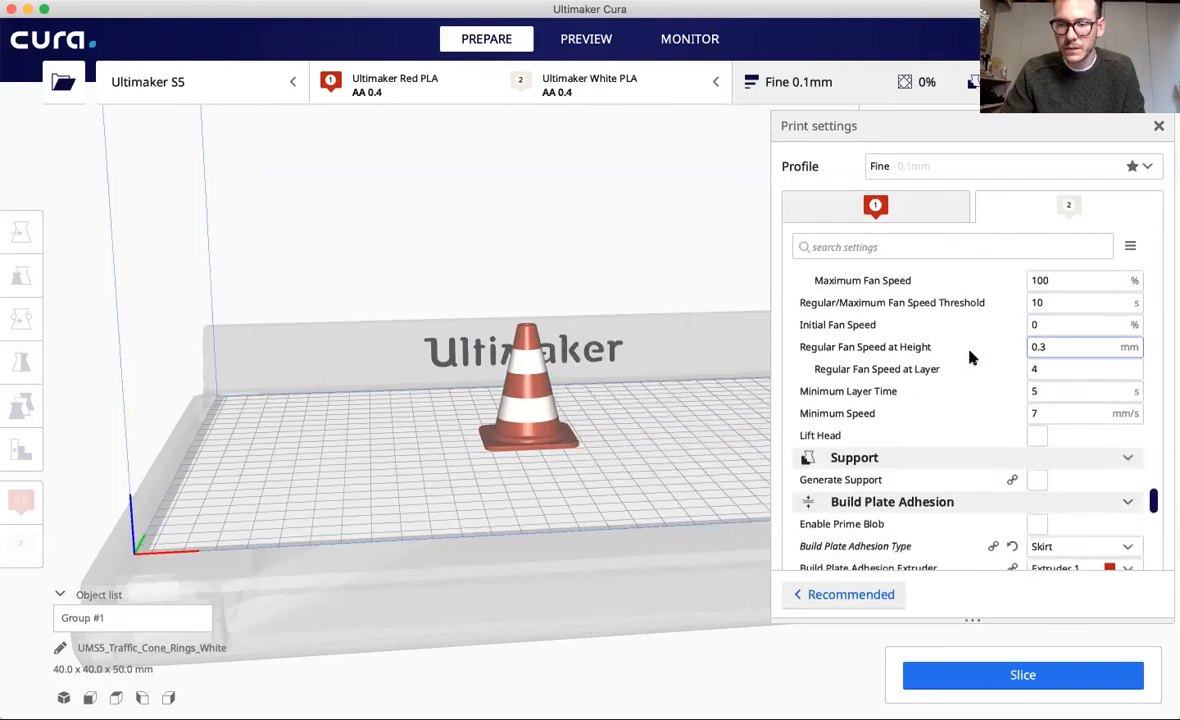
pyautogui.scroll(-2, 970, 357)
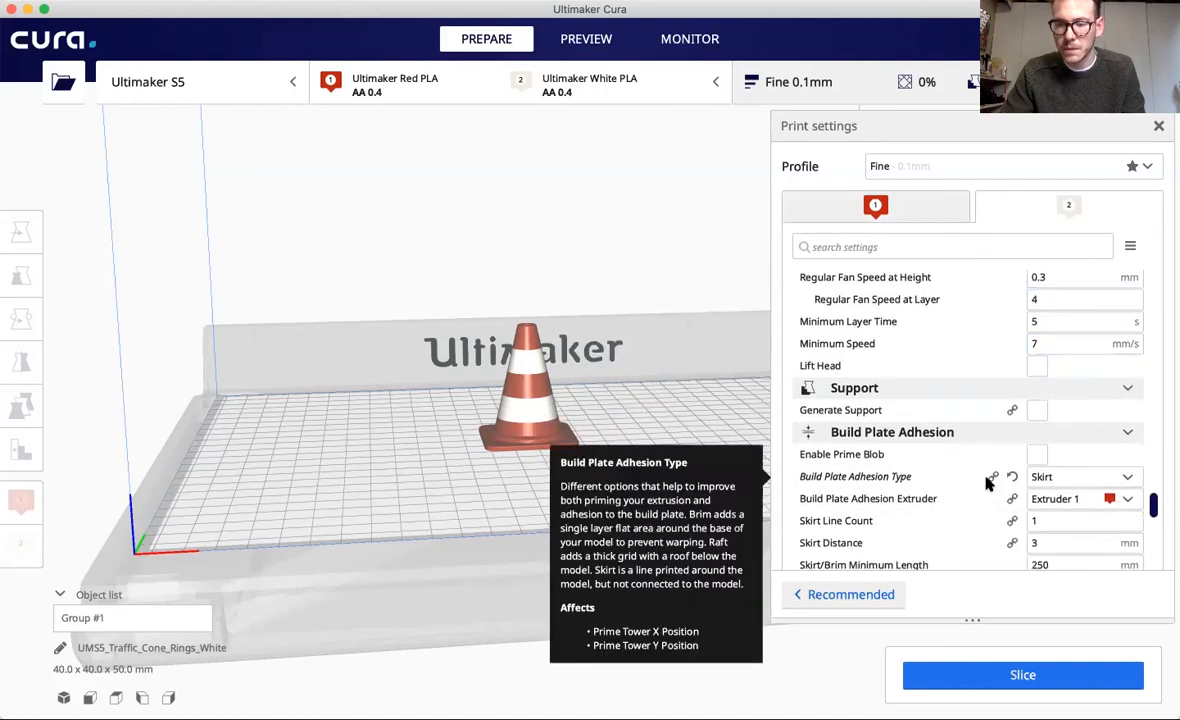
pyautogui.scroll(-4, 986, 482)
pyautogui.scroll(-8, 986, 484)
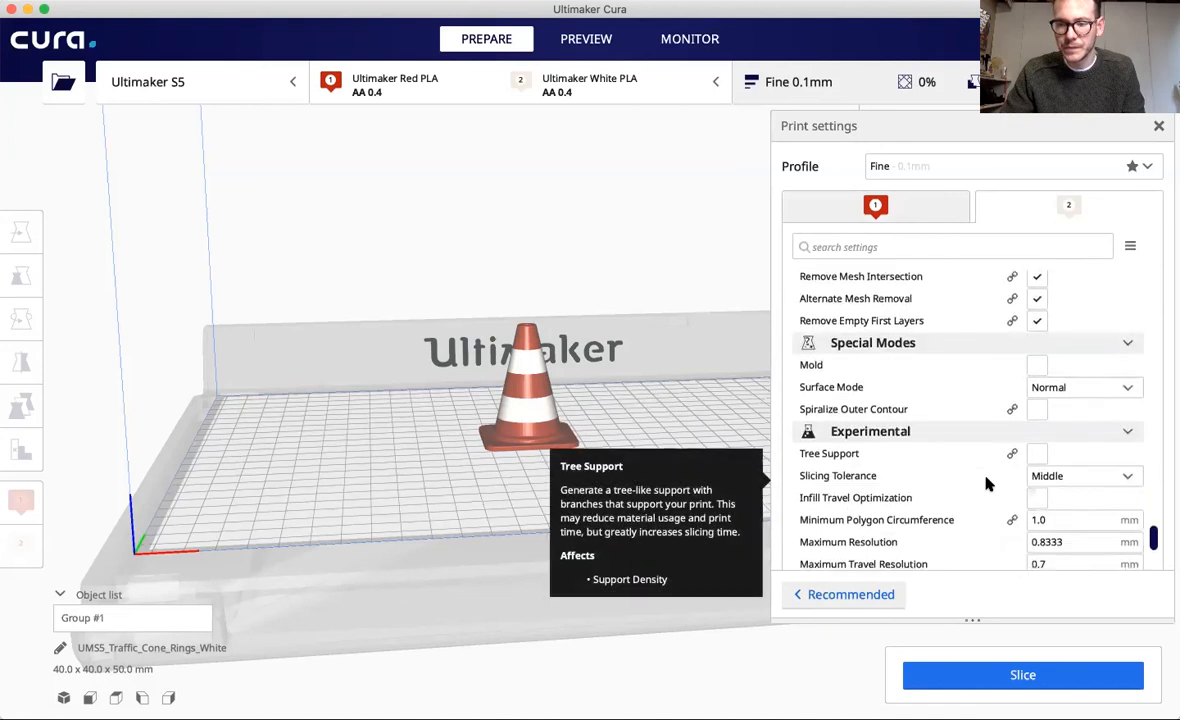
pyautogui.scroll(-3, 986, 484)
# Slice the two-colour traffic cone with the current settings for both extruders.
pyautogui.click(1012, 680)
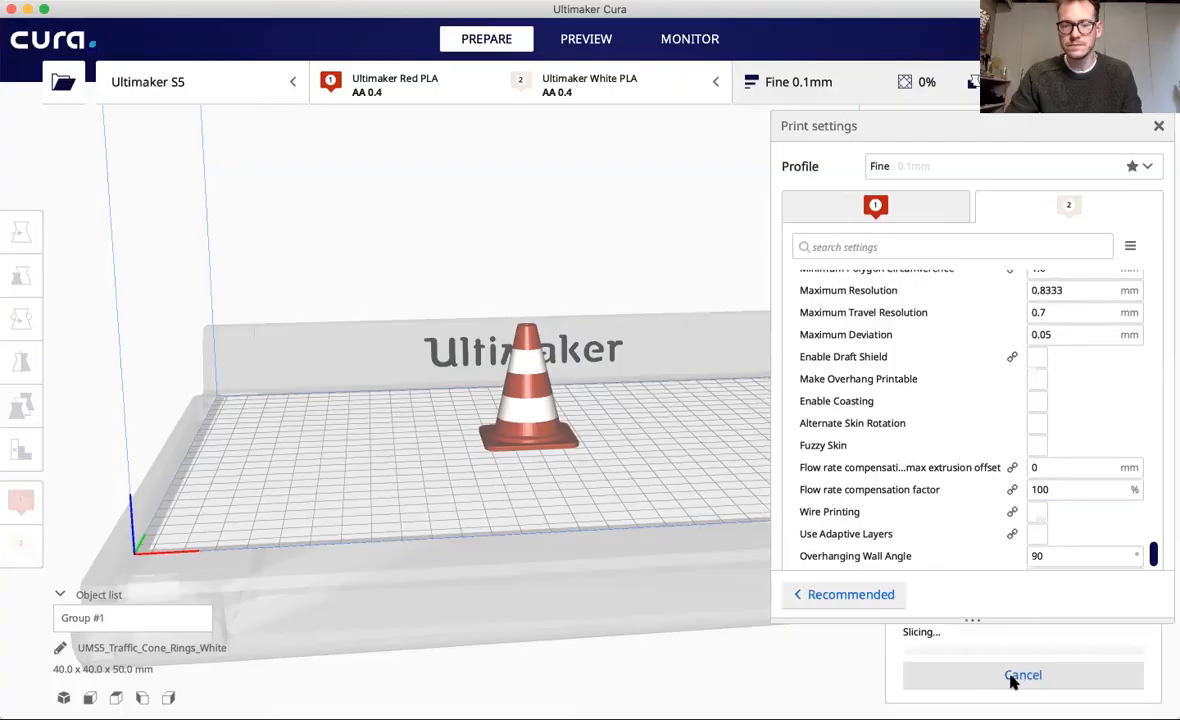